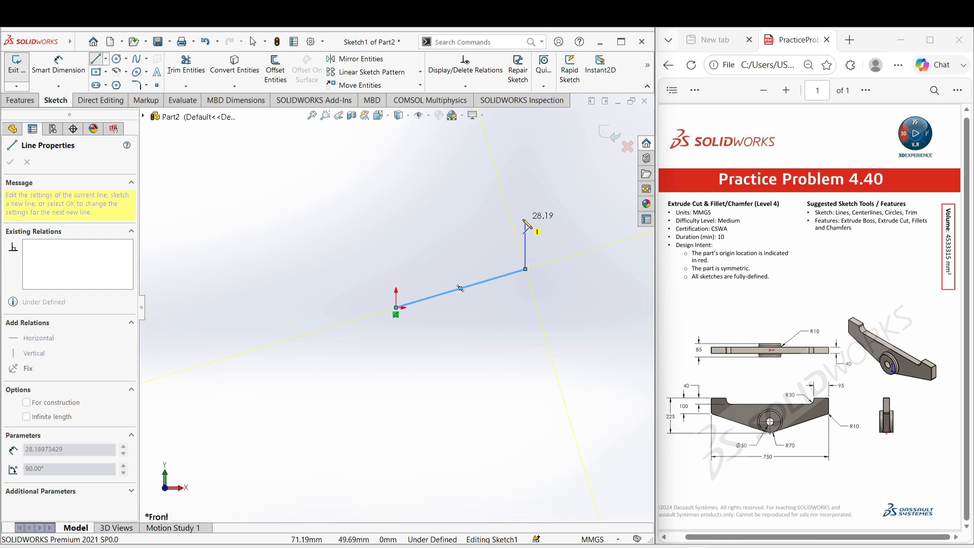
# Complete the line profile with outer sides about 30 mm high and a top notch about 118 mm wide and 15 mm deep, closing at the origin
pyautogui.click(526, 216)
pyautogui.click(483, 217)
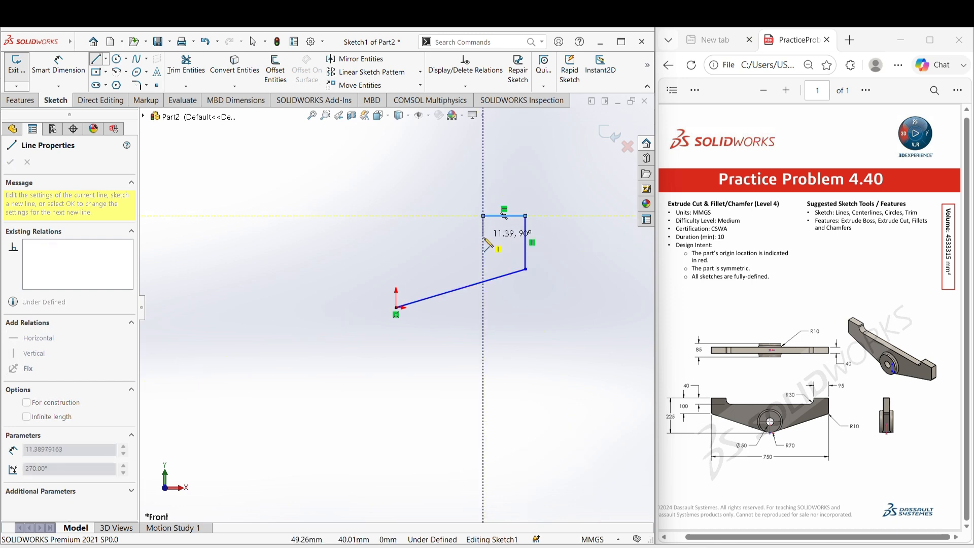
pyautogui.click(484, 243)
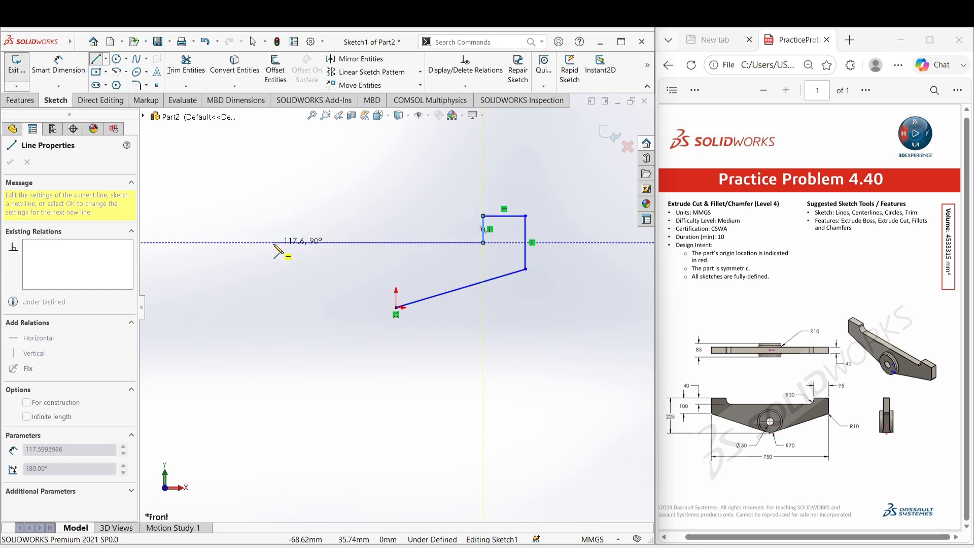
pyautogui.click(274, 242)
pyautogui.click(274, 216)
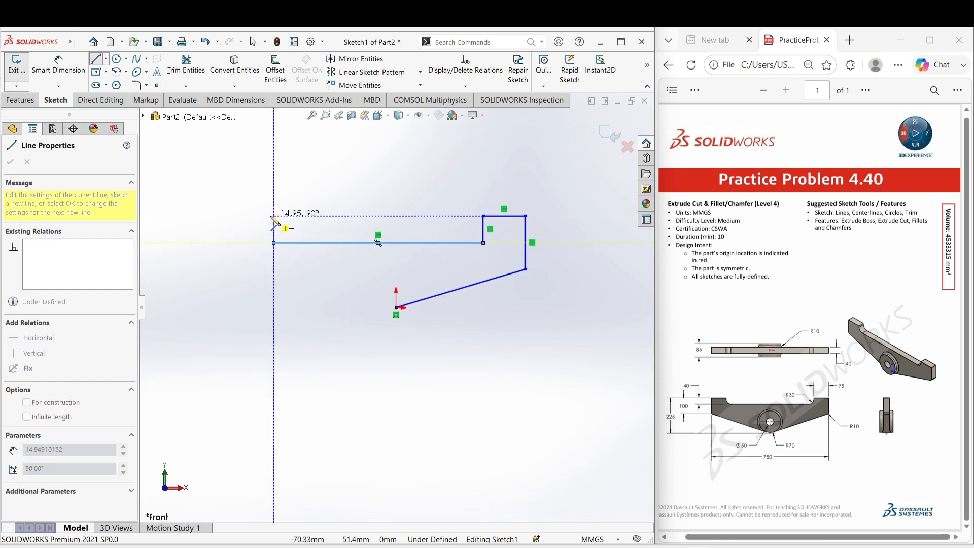
pyautogui.click(228, 216)
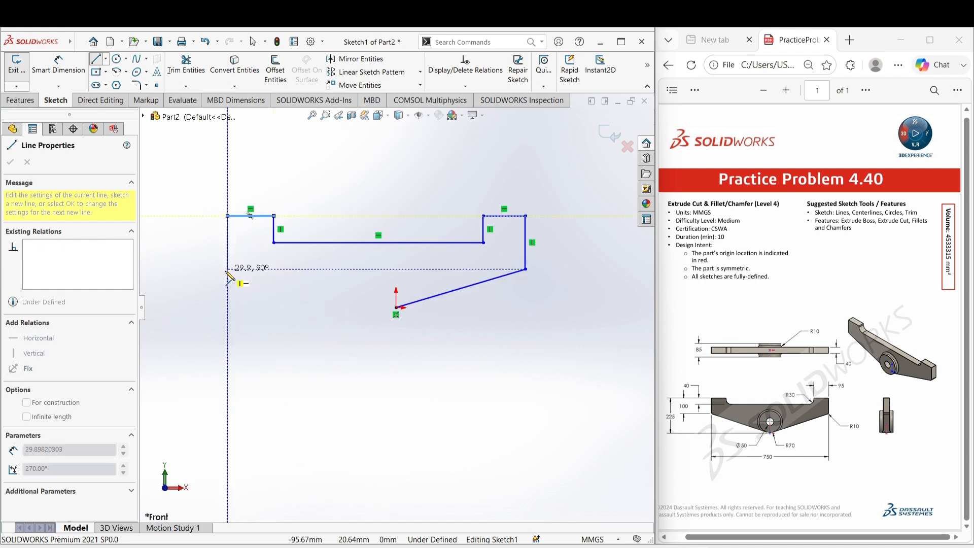
pyautogui.click(228, 269)
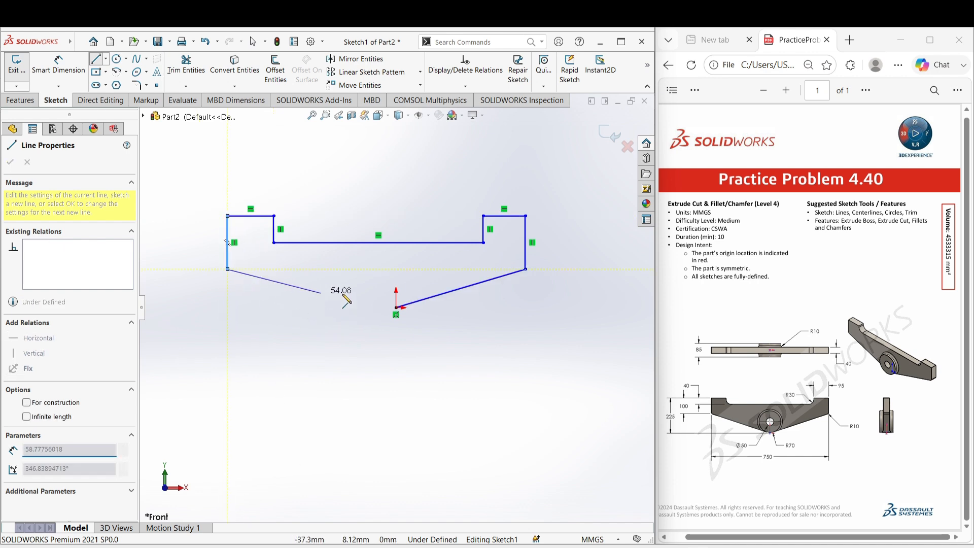
pyautogui.click(396, 307)
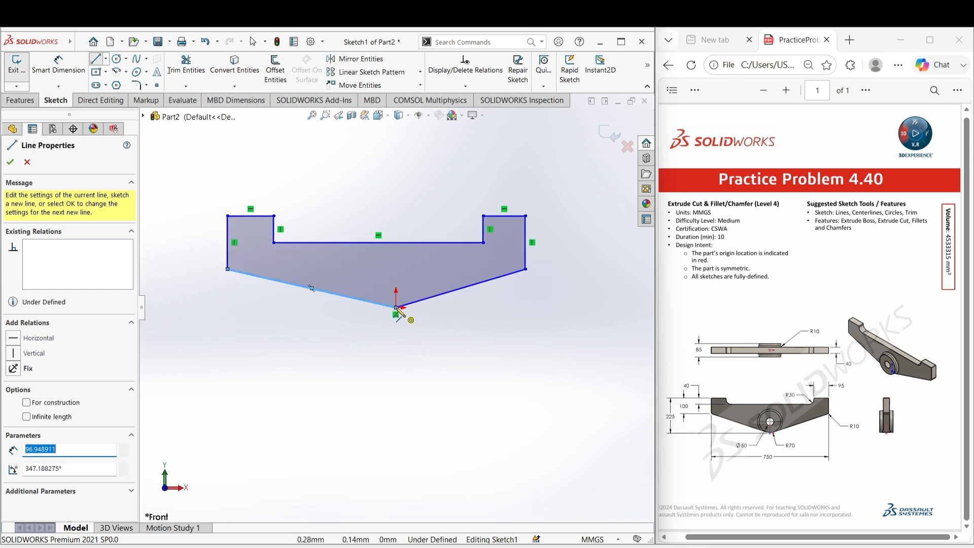
# Draw a vertical line upward from the origin inside the profile and convert it to construction geometry
pyautogui.click(396, 308)
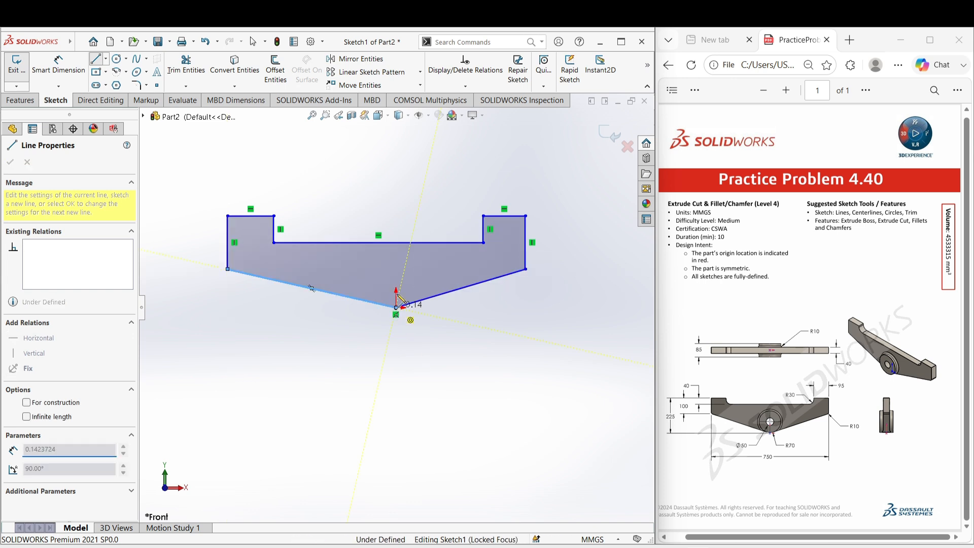
pyautogui.click(396, 261)
pyautogui.rightClick(413, 260)
pyautogui.click(437, 270)
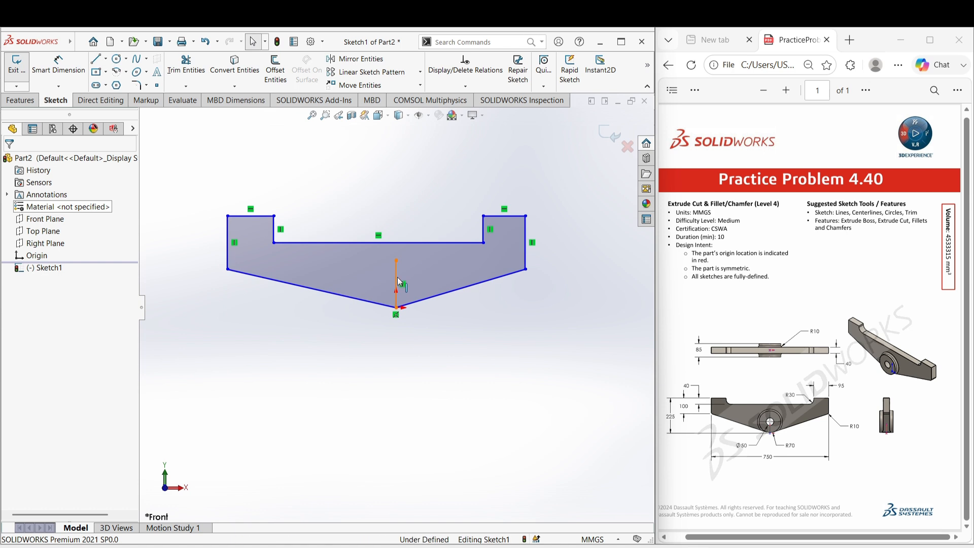
pyautogui.click(397, 282)
pyautogui.click(452, 249)
pyautogui.click(452, 359)
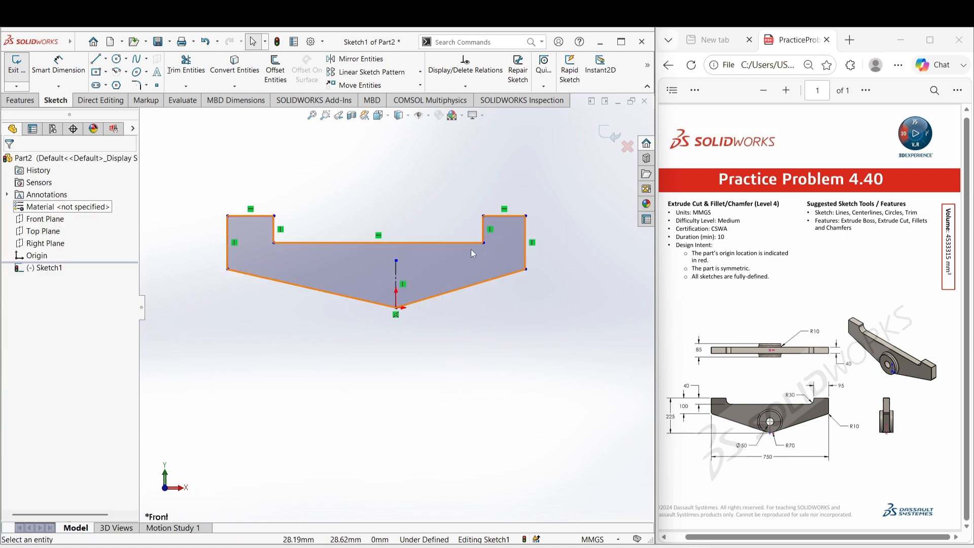
# Make the profile's two outer vertical sides symmetric about the vertical centerline
pyautogui.click(526, 243)
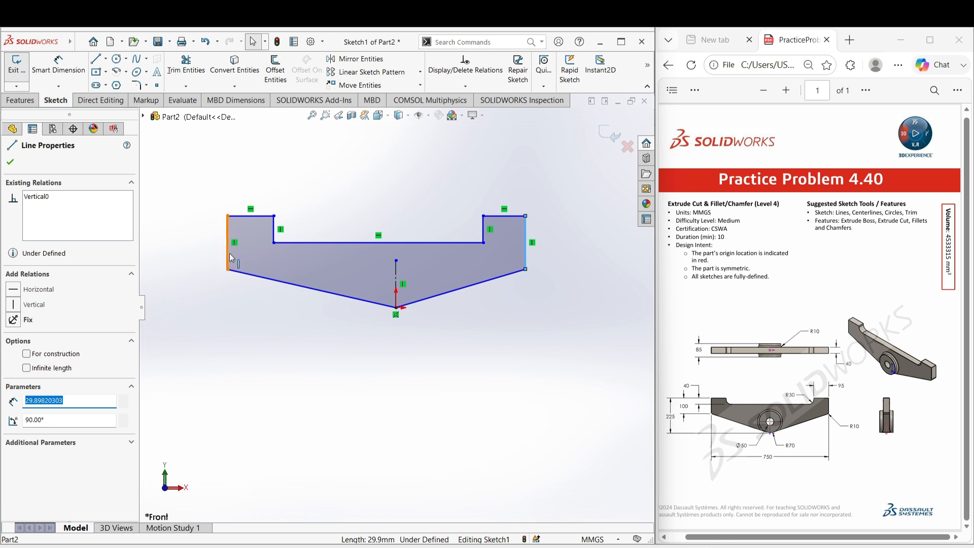
pyautogui.keyDown('ctrl'); pyautogui.click(230, 255); pyautogui.keyUp('ctrl')
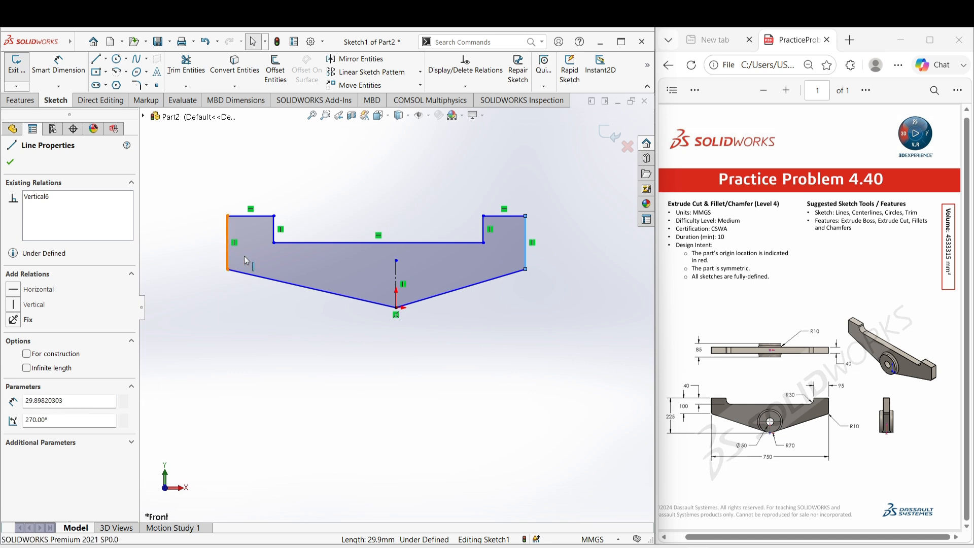
pyautogui.keyDown('ctrl'); pyautogui.click(397, 277); pyautogui.keyUp('ctrl')
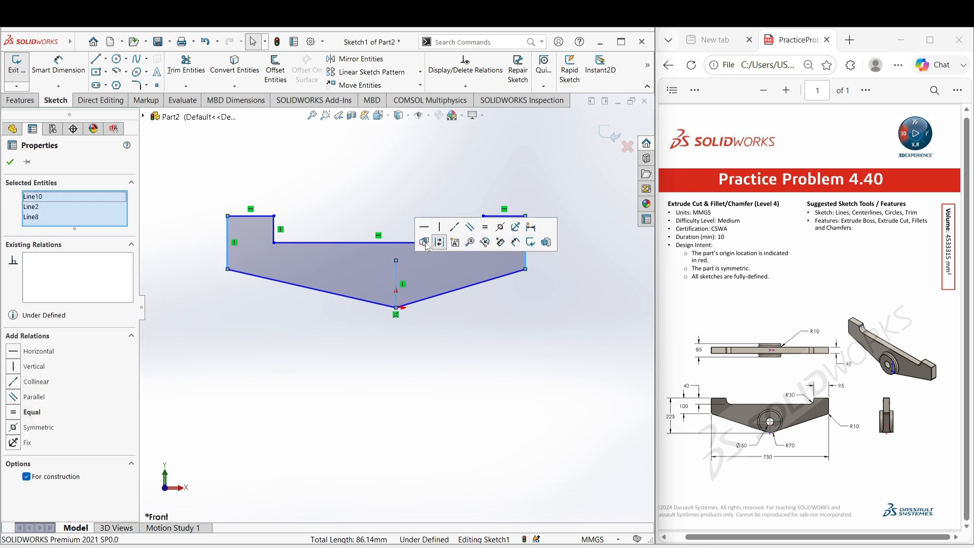
pyautogui.click(508, 232)
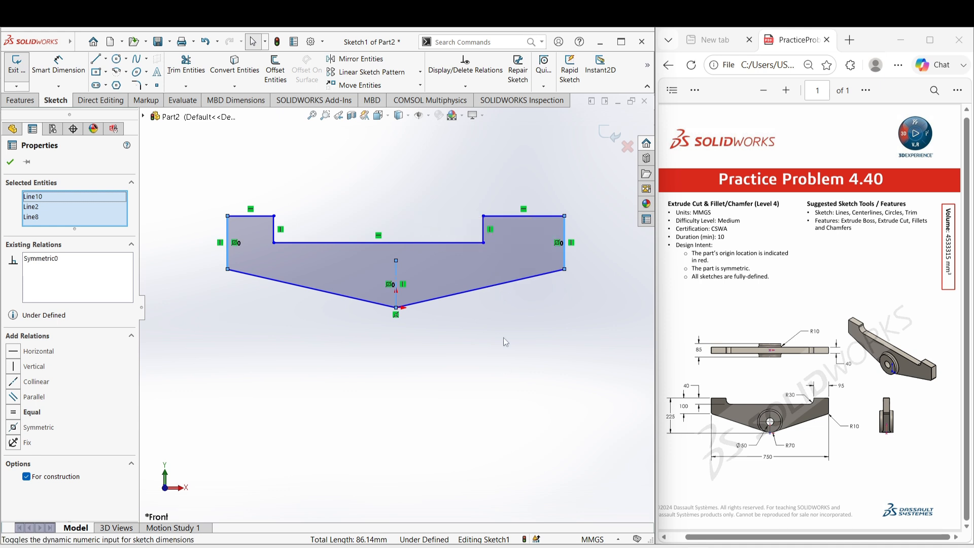
pyautogui.click(476, 373)
# Make the two vertical sides of the top notch symmetric about the vertical centerline
pyautogui.click(482, 235)
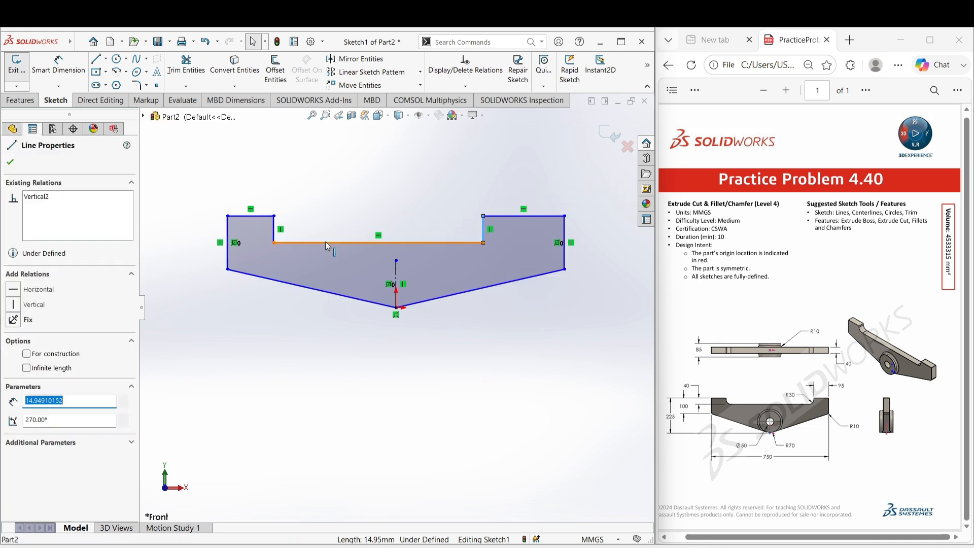
pyautogui.keyDown('ctrl'); pyautogui.click(275, 234); pyautogui.keyUp('ctrl')
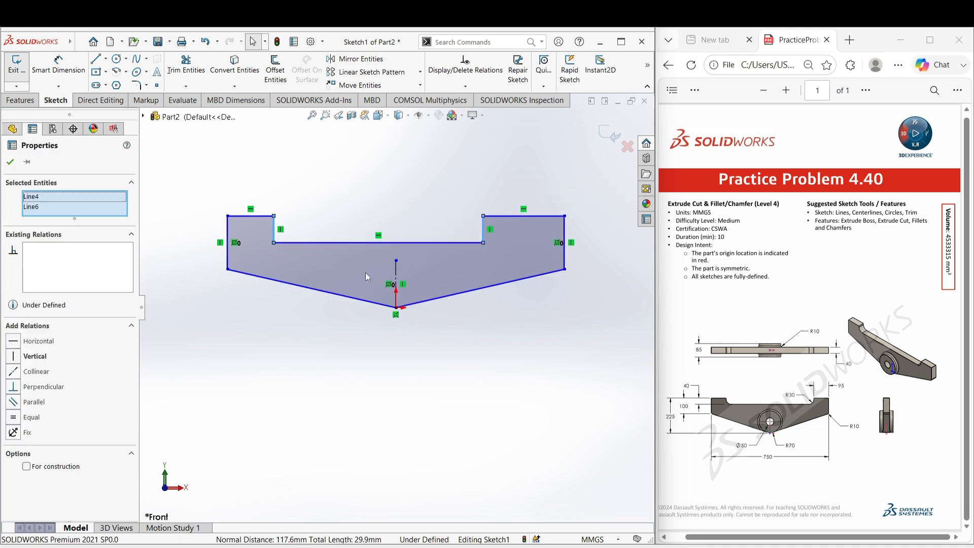
pyautogui.keyDown('ctrl'); pyautogui.click(398, 278); pyautogui.keyUp('ctrl')
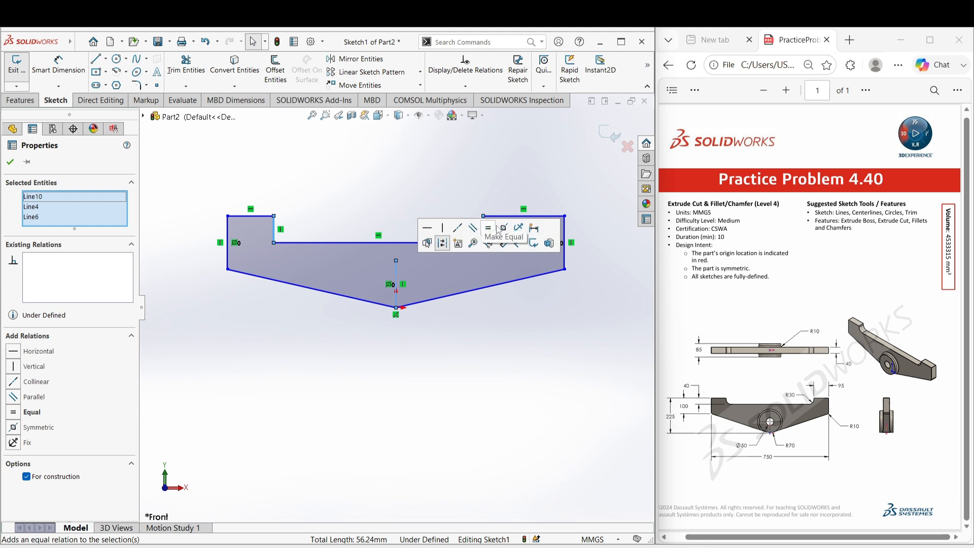
pyautogui.click(504, 229)
pyautogui.click(539, 343)
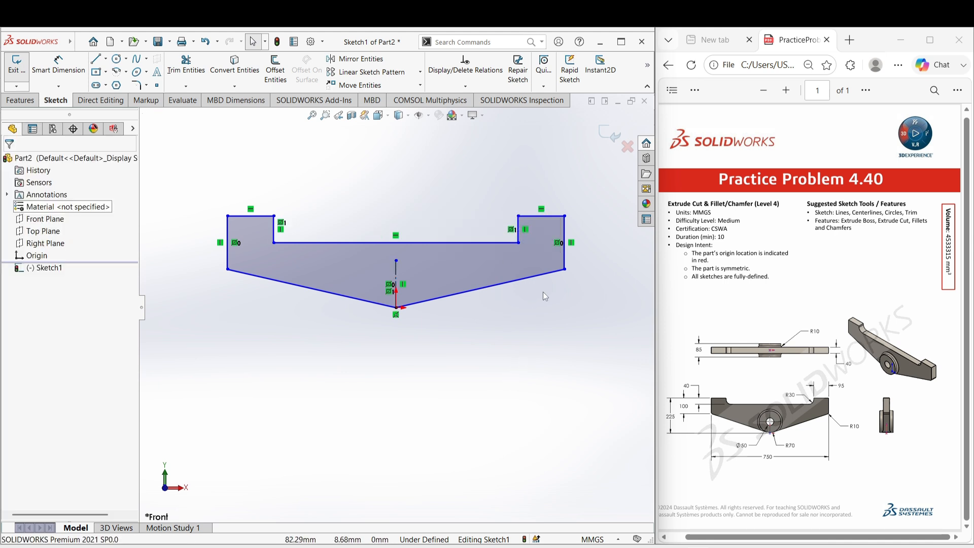
# Add a horizontal relation between the lower endpoints of the two outer vertical sides
pyautogui.click(563, 268)
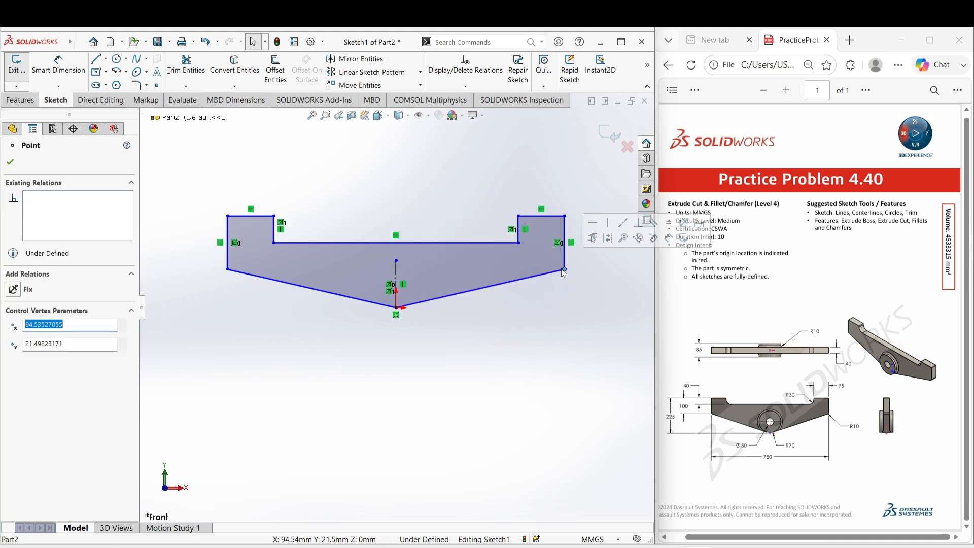
pyautogui.keyDown('ctrl'); pyautogui.click(228, 270); pyautogui.keyUp('ctrl')
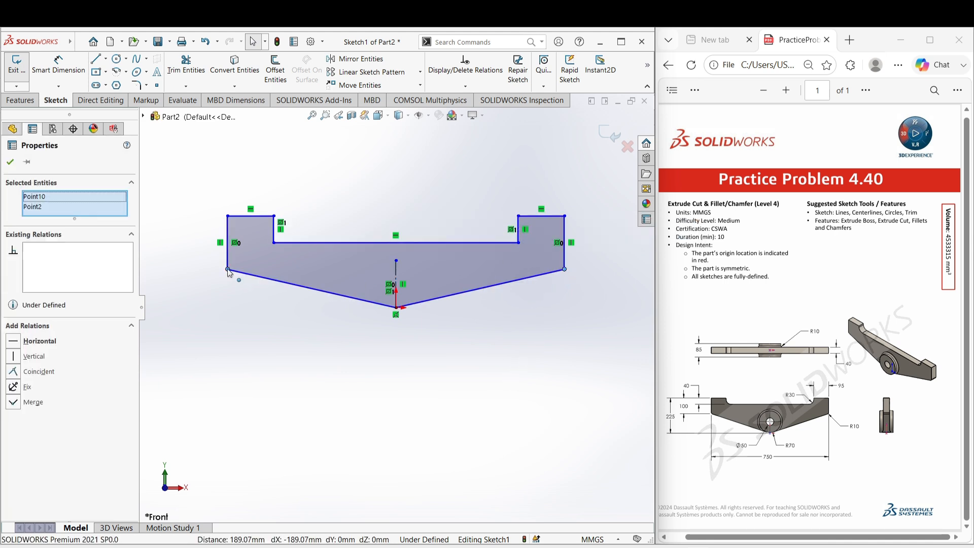
pyautogui.click(15, 339)
pyautogui.click(335, 365)
# Dimension the right outer vertical side of the profile to 100 mm
pyautogui.moveTo(370, 409); pyautogui.dragTo(369, 284, button='right')
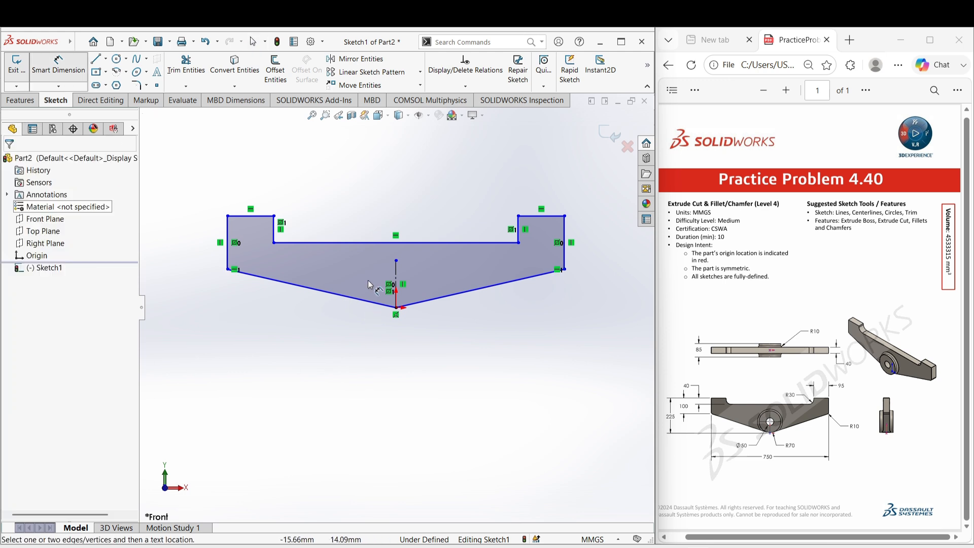
pyautogui.click(565, 243)
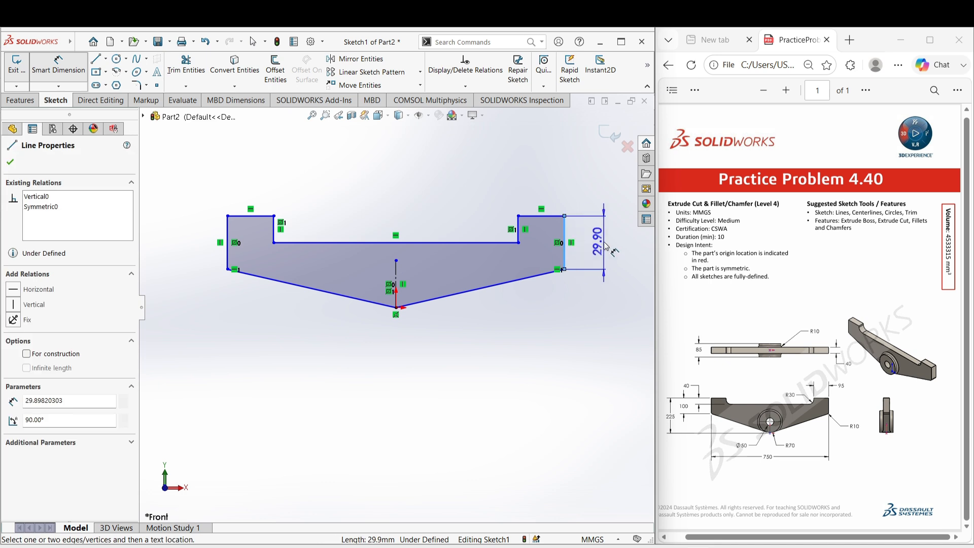
pyautogui.click(606, 246)
pyautogui.write('100')
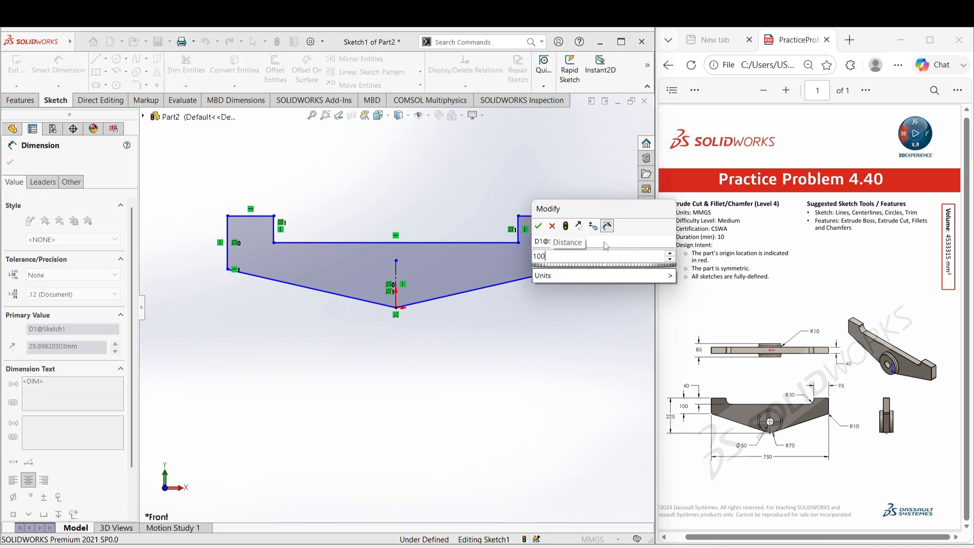
pyautogui.press('Return')
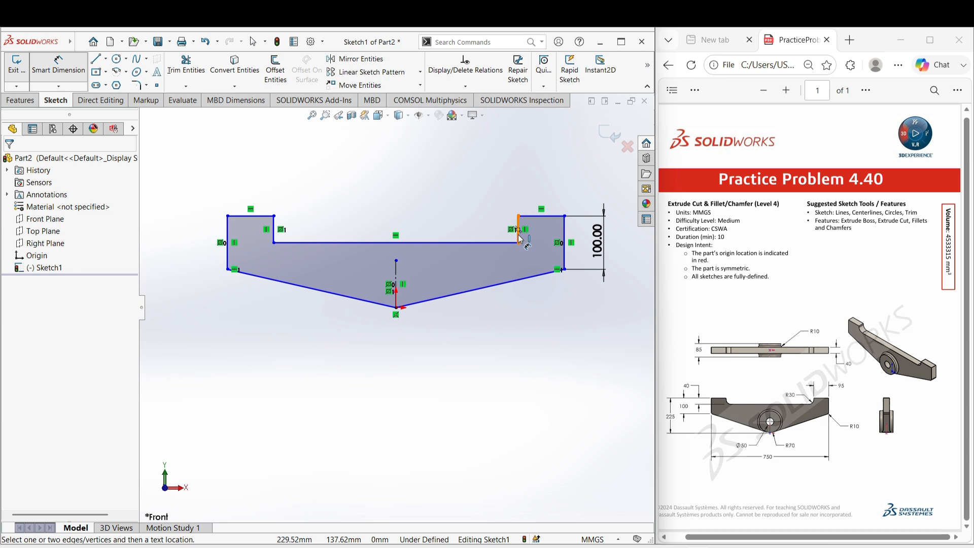
# Dimension the right vertical side of the top notch to 40 mm
pyautogui.click(519, 236)
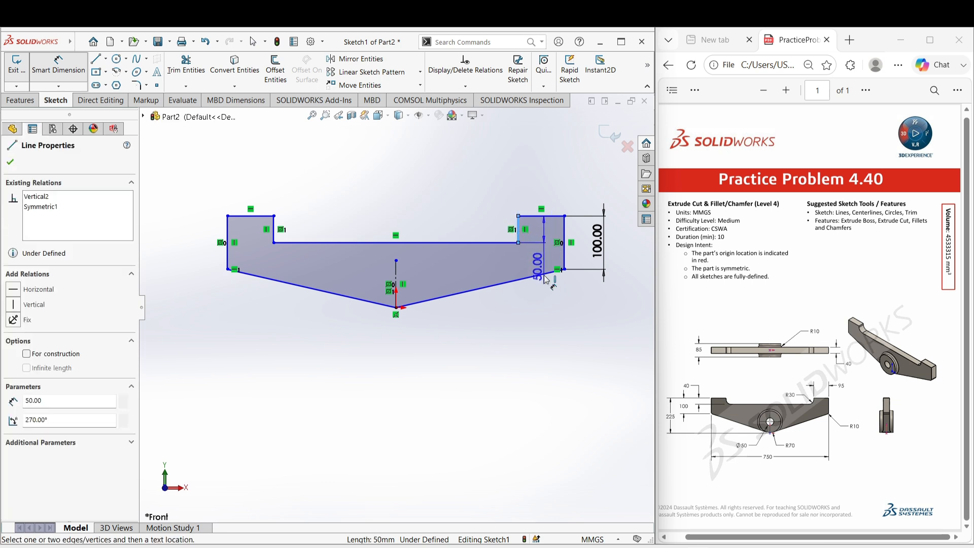
pyautogui.click(551, 324)
pyautogui.write('40')
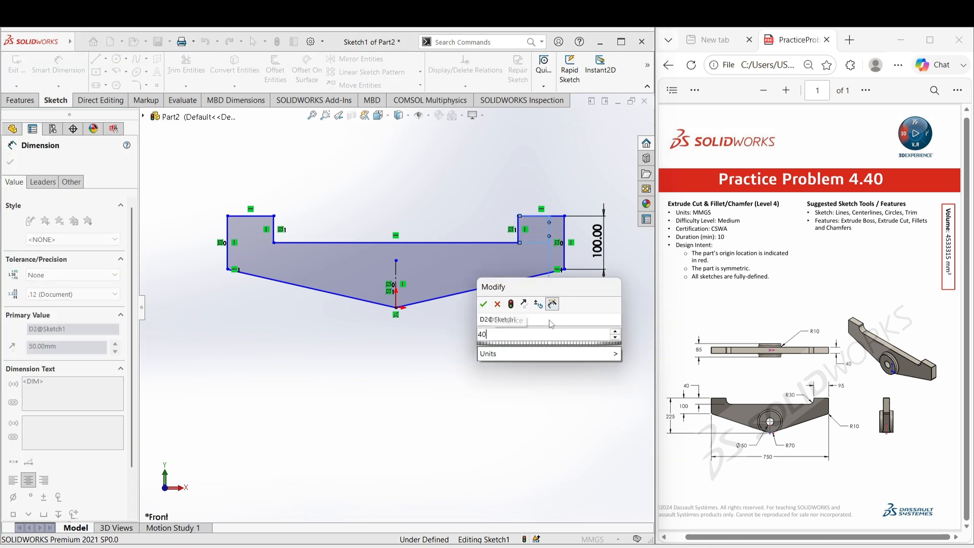
pyautogui.press('Return')
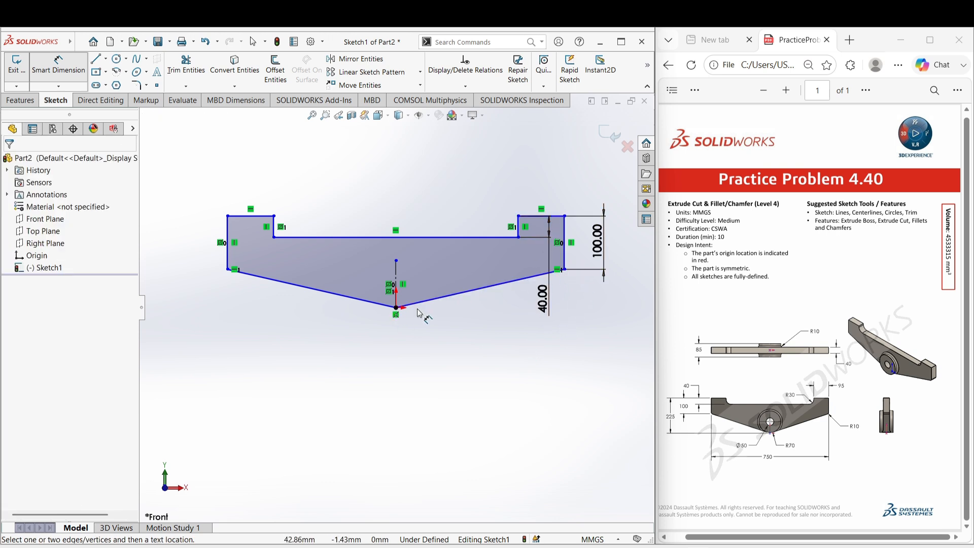
# Dimension the vertical distance from the origin to the left top edge as 225 mm
pyautogui.click(397, 308)
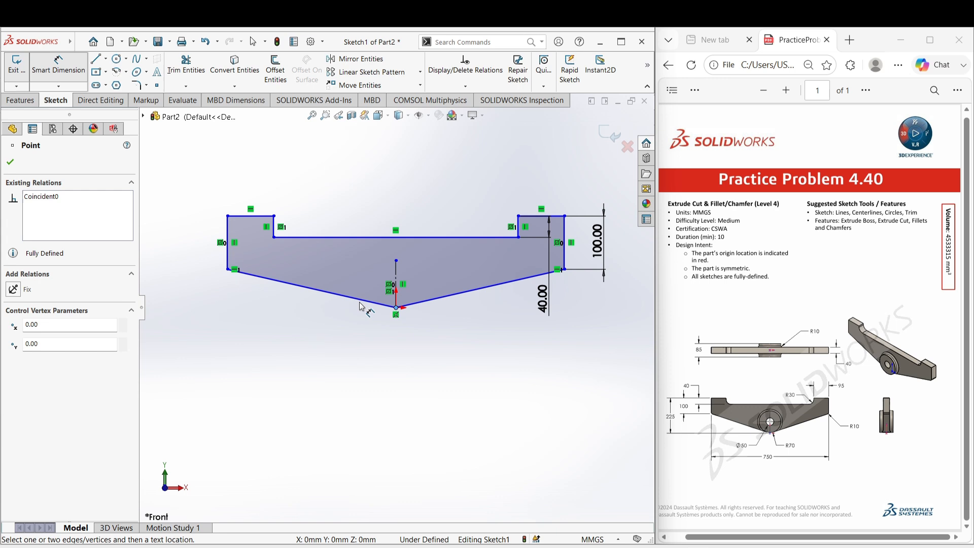
pyautogui.click(269, 215)
pyautogui.click(183, 266)
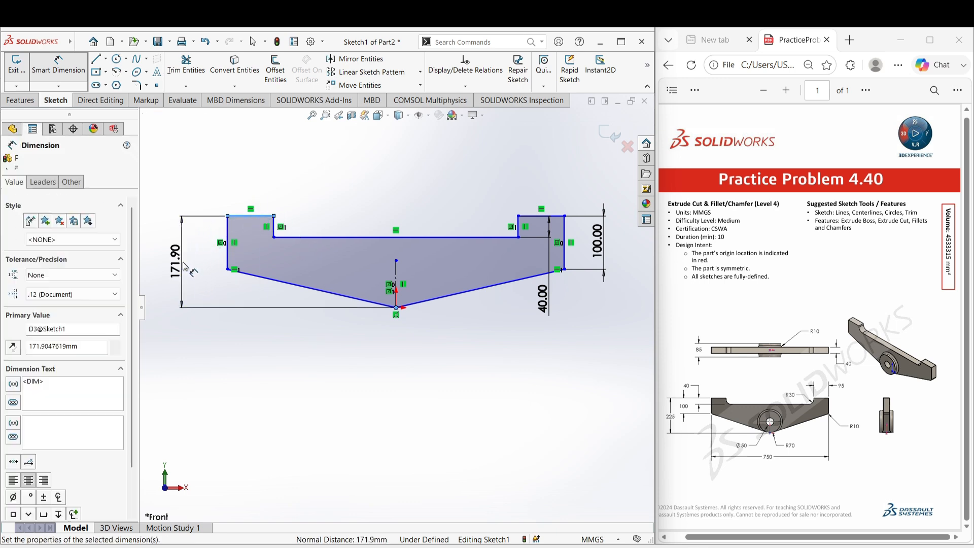
pyautogui.write('225')
pyautogui.press('Return')
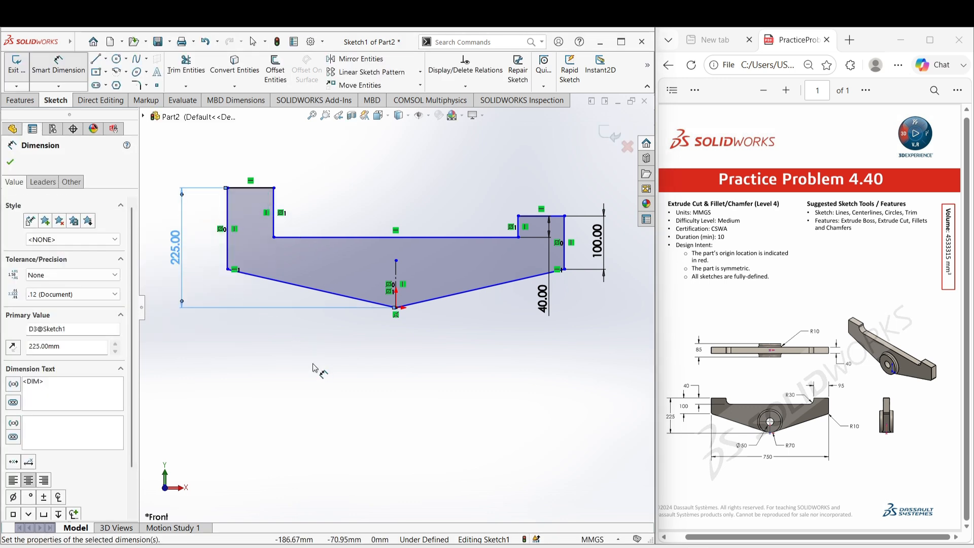
pyautogui.press('Escape')
pyautogui.rightClick(398, 398)
pyautogui.click(424, 425)
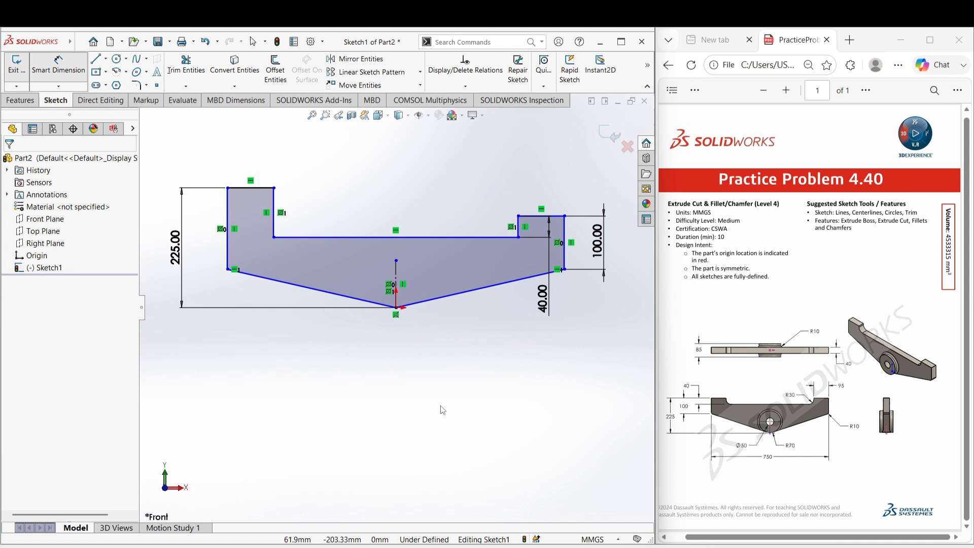
# Make the two short top edges on either side of the notch collinear
pyautogui.click(540, 217)
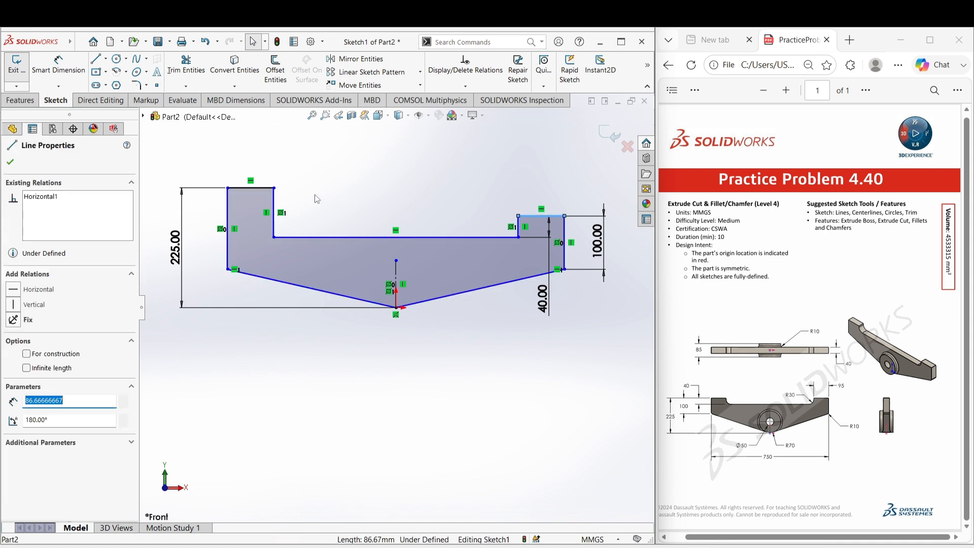
pyautogui.keyDown('ctrl'); pyautogui.click(262, 188); pyautogui.keyUp('ctrl')
pyautogui.click(320, 143)
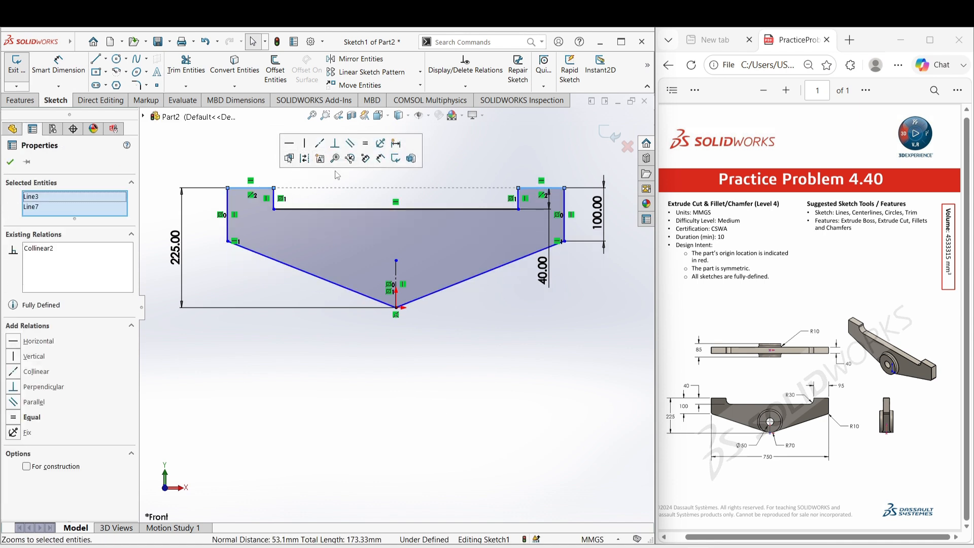
pyautogui.click(358, 358)
pyautogui.scroll(2, 382, 334)
pyautogui.scroll(-3, 352, 280)
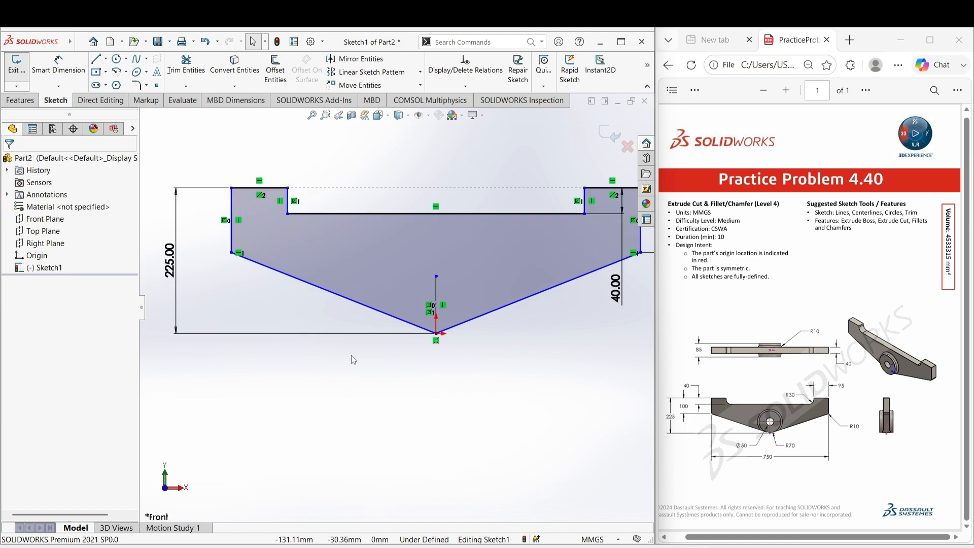
pyautogui.moveTo(358, 416); pyautogui.dragTo(346, 248, button='right')
pyautogui.scroll(1, 389, 267)
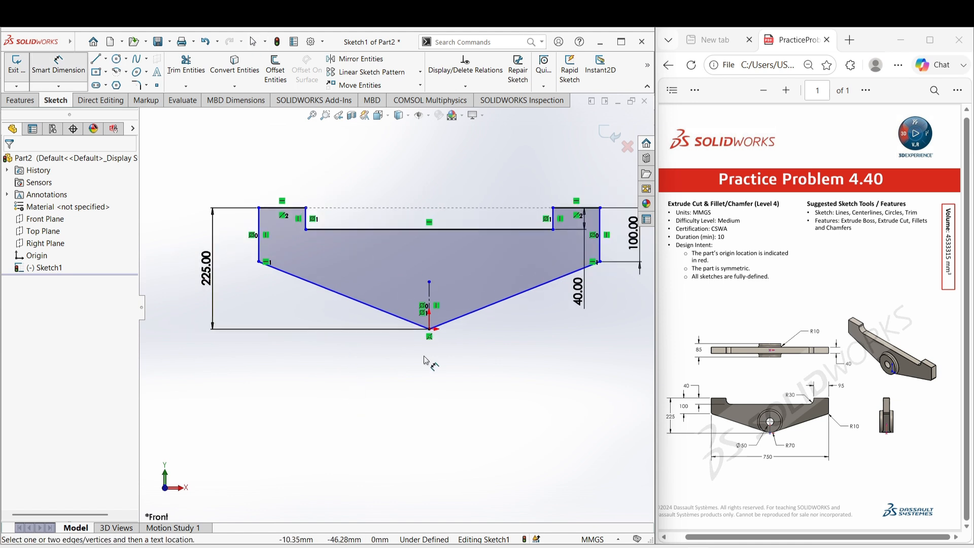
pyautogui.press('Escape')
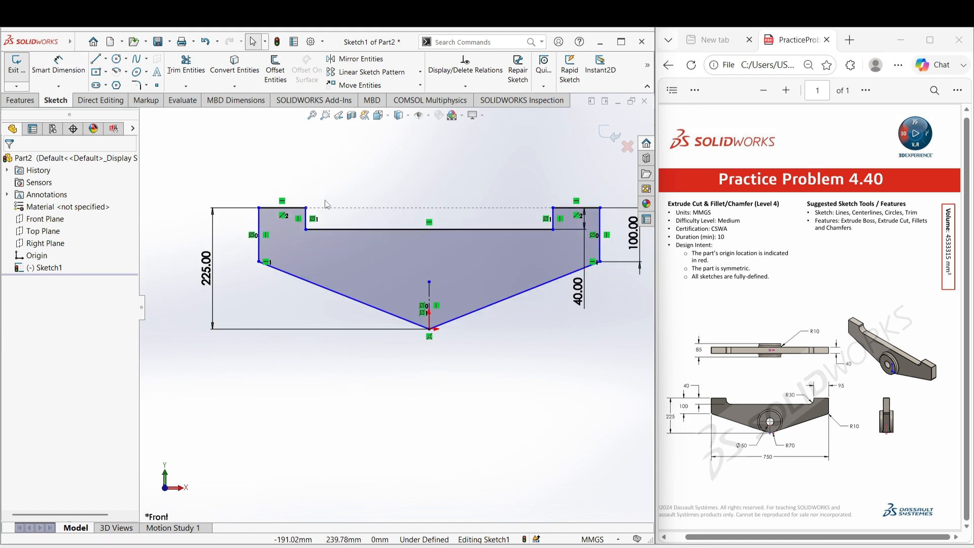
# Dimension the left short top edge beside the notch to 95 mm
pyautogui.moveTo(307, 208)
pyautogui.mouseDown()
pyautogui.moveTo(274, 209)
pyautogui.moveTo(311, 208)
pyautogui.mouseUp()
pyautogui.moveTo(326, 413); pyautogui.dragTo(323, 355, button='right')
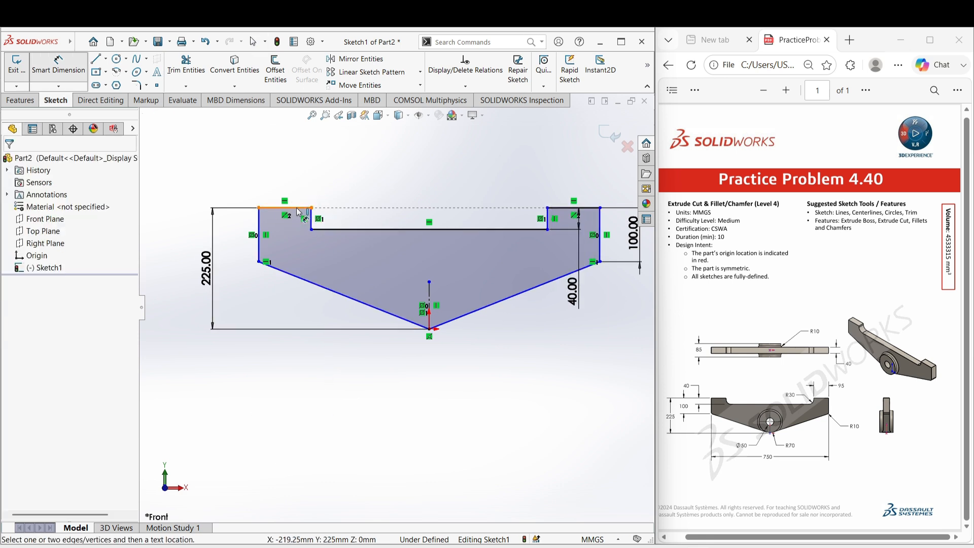
pyautogui.click(299, 212)
pyautogui.click(295, 169)
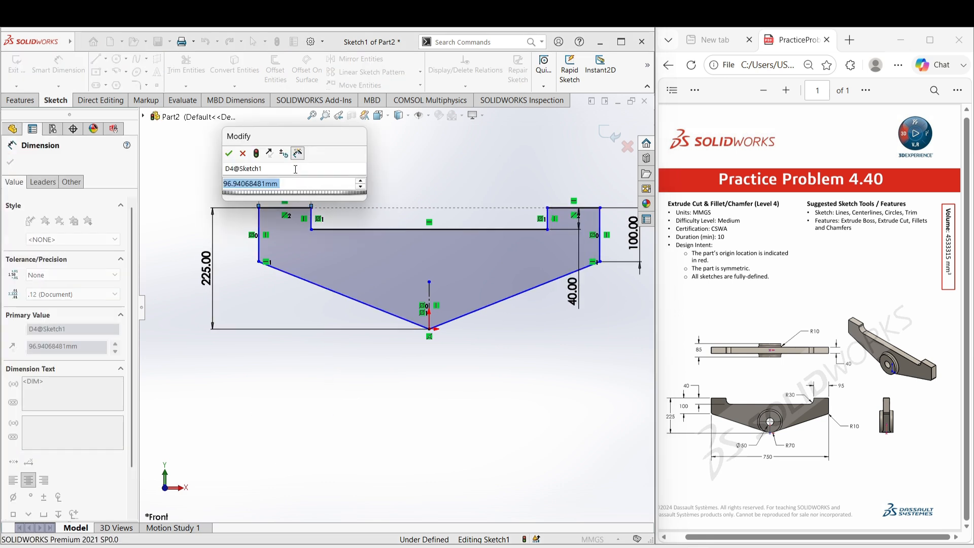
pyautogui.write('95')
pyautogui.press('Return')
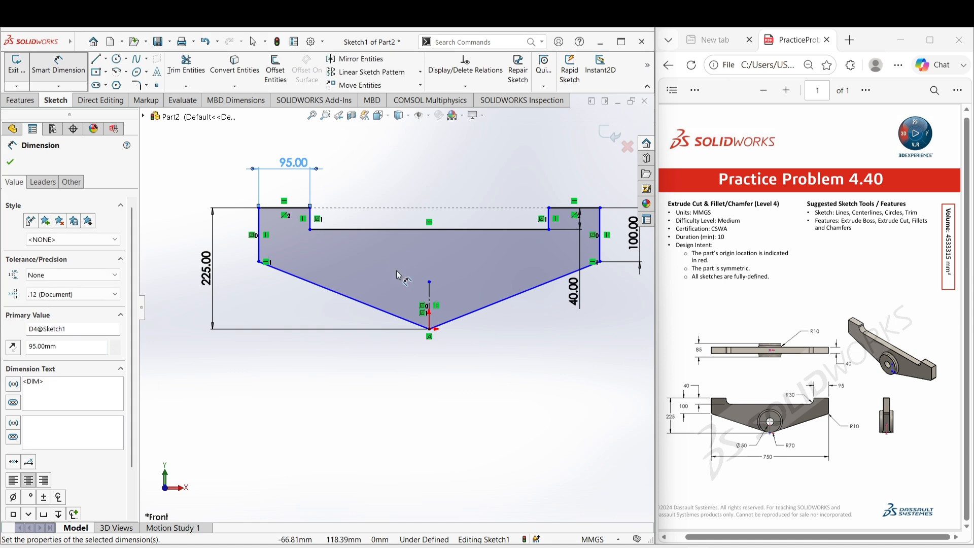
pyautogui.rightClick(437, 389)
pyautogui.click(468, 415)
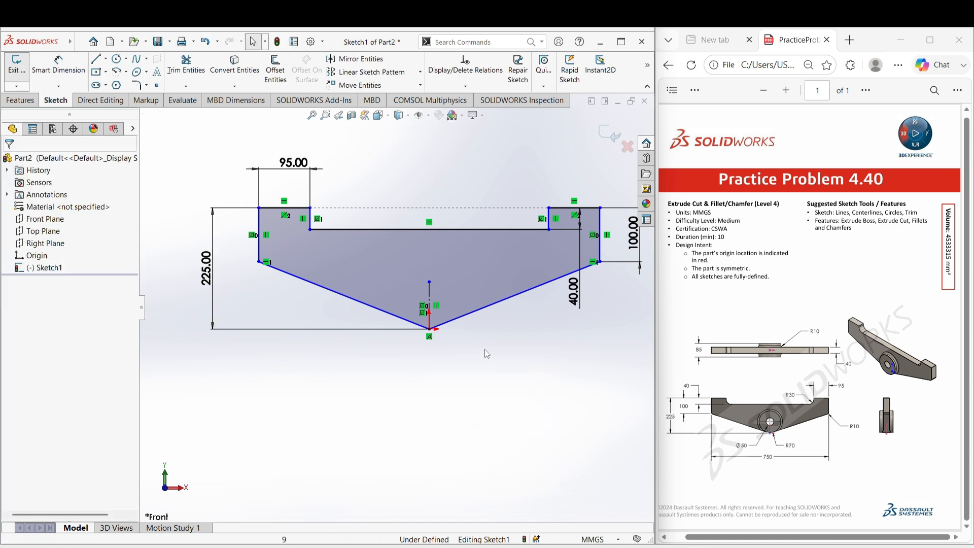
# Dimension the overall width between the two outer vertical sides to 750 mm
pyautogui.click(259, 262)
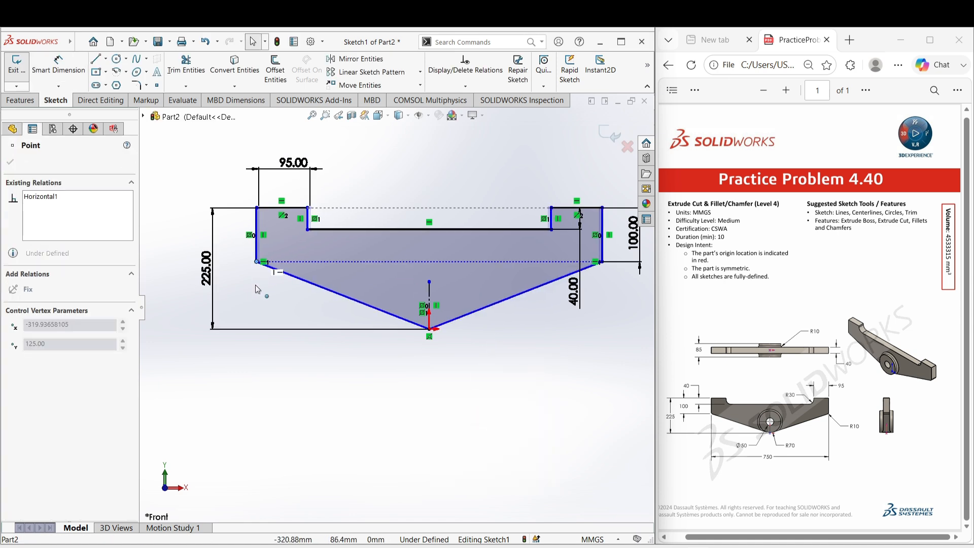
pyautogui.moveTo(295, 395); pyautogui.dragTo(296, 339, button='right')
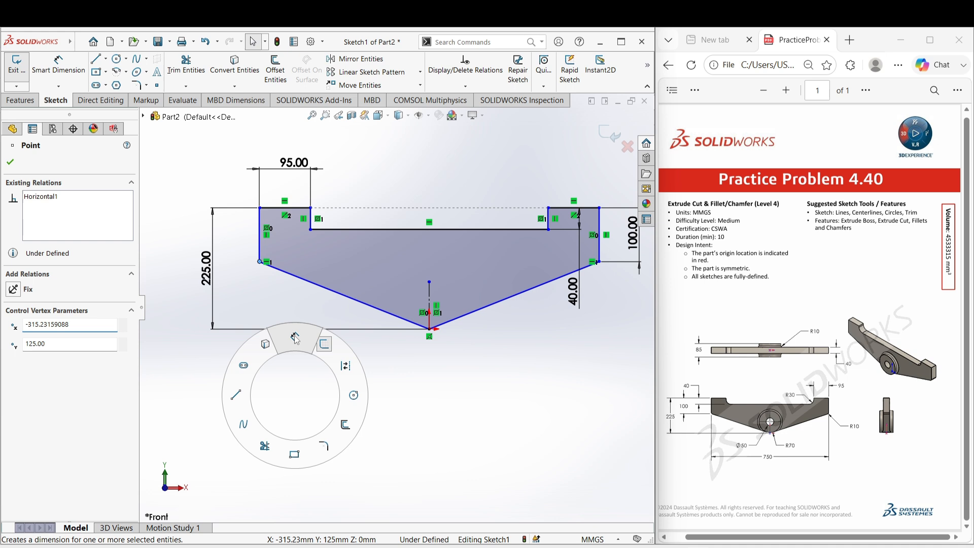
pyautogui.click(260, 236)
pyautogui.click(601, 248)
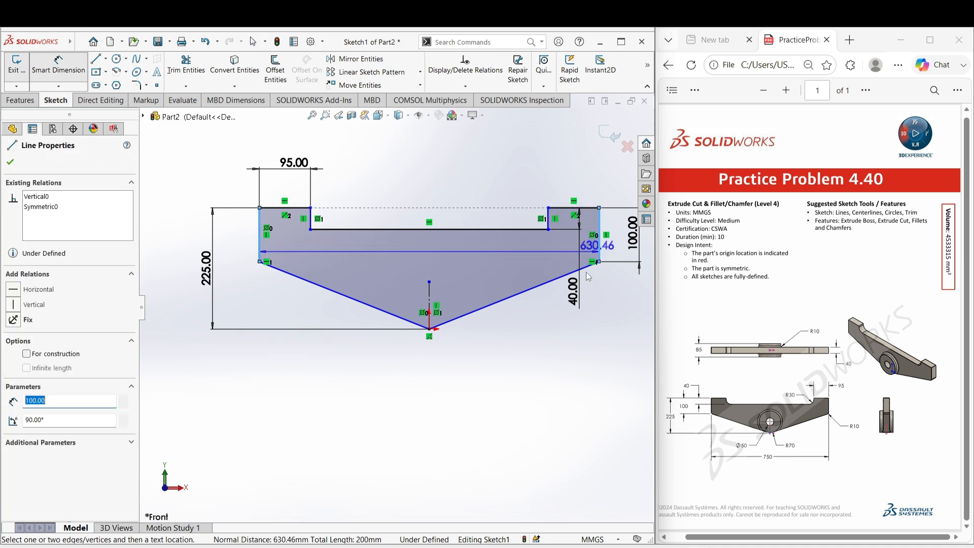
pyautogui.click(455, 387)
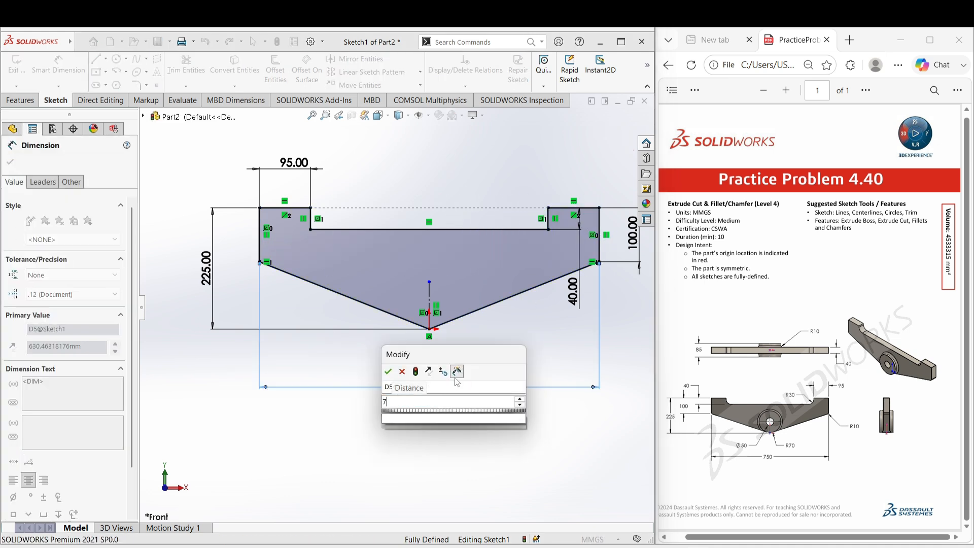
pyautogui.press('Return')
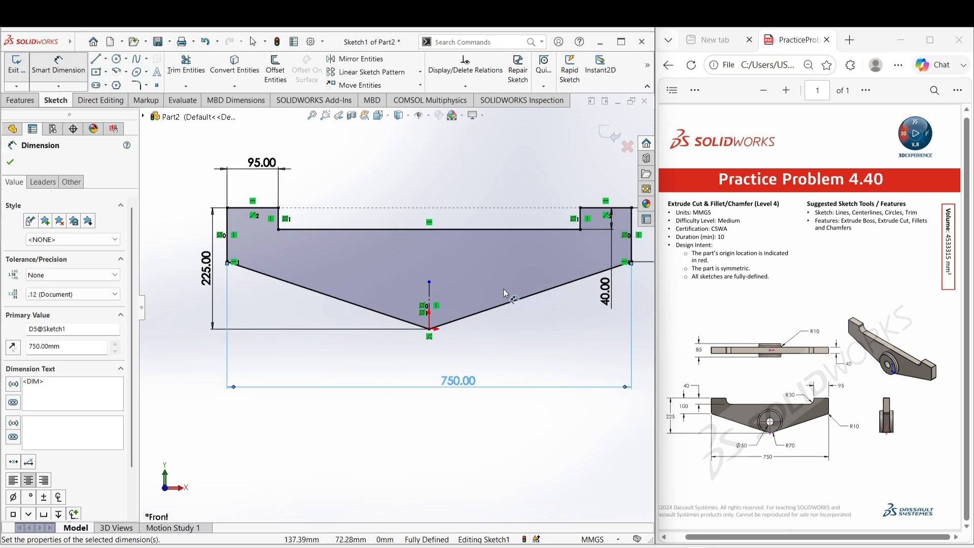
pyautogui.scroll(5, 504, 289)
pyautogui.moveTo(502, 348); pyautogui.dragTo(474, 365, button='right')
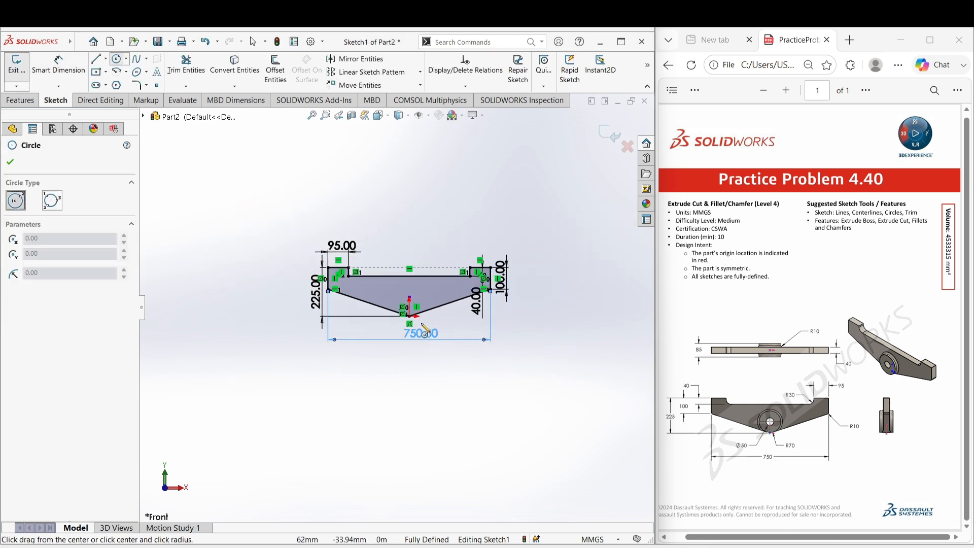
pyautogui.scroll(-5, 406, 286)
pyautogui.click(396, 285)
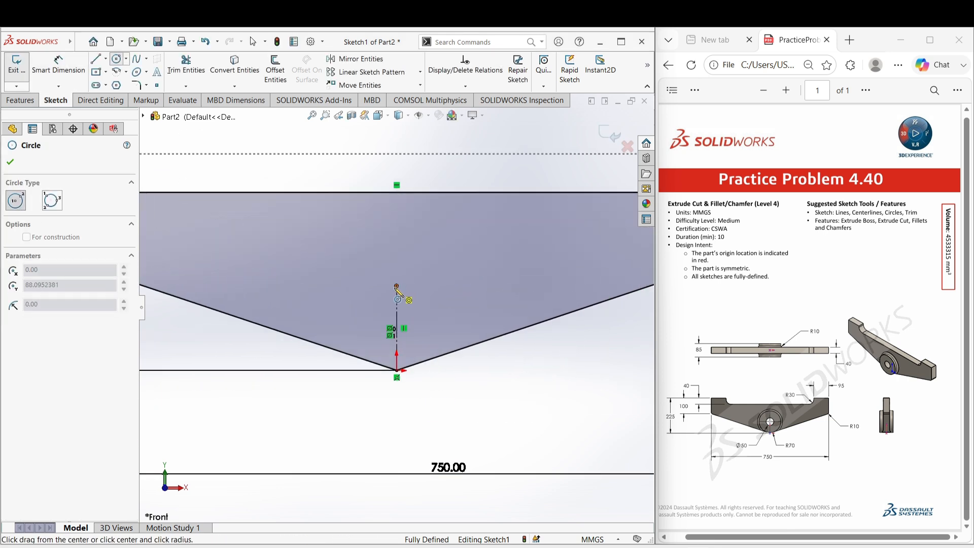
pyautogui.rightClick(440, 245)
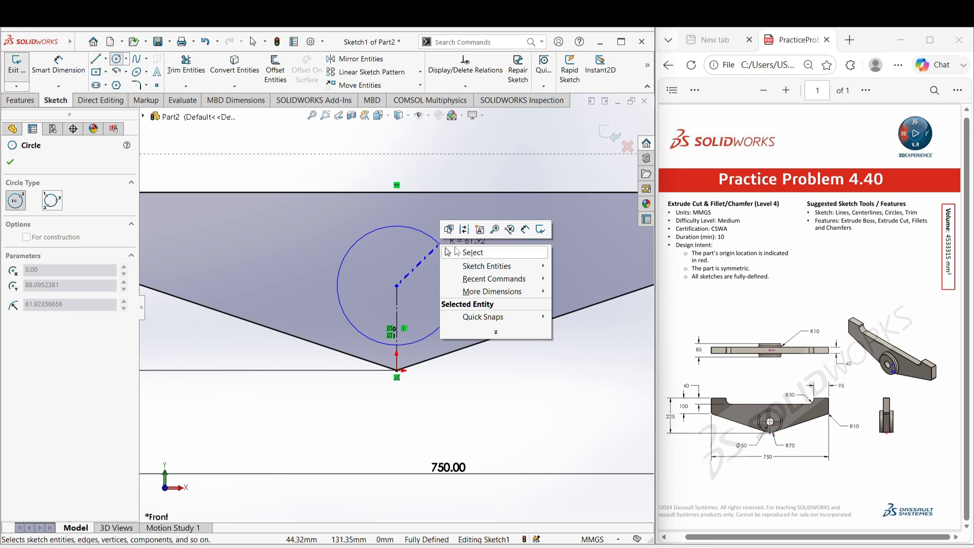
pyautogui.click(455, 252)
# Sketch a circle about 111 mm in diameter centred on the upper endpoint of the vertical centerline
pyautogui.moveTo(455, 251); pyautogui.dragTo(511, 256, button='right')
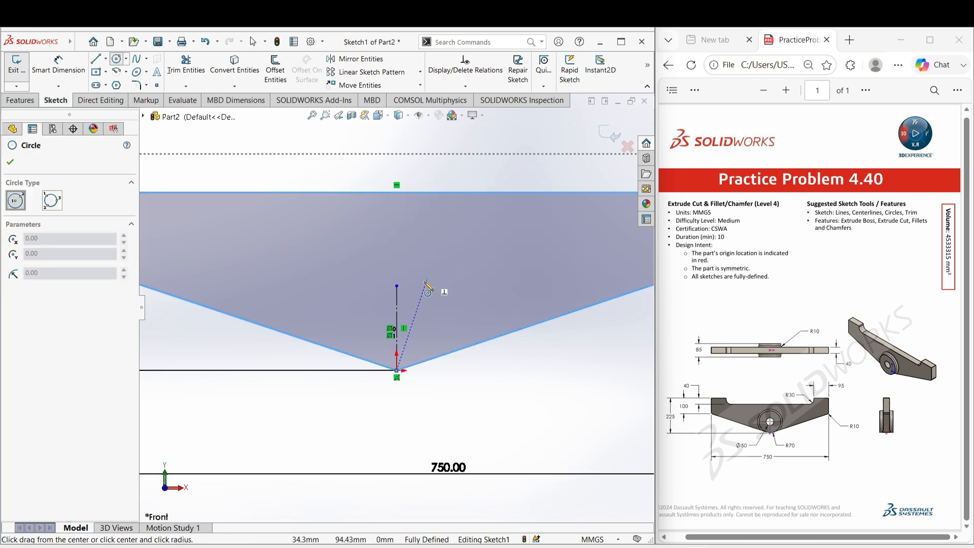
pyautogui.click(397, 286)
pyautogui.click(442, 259)
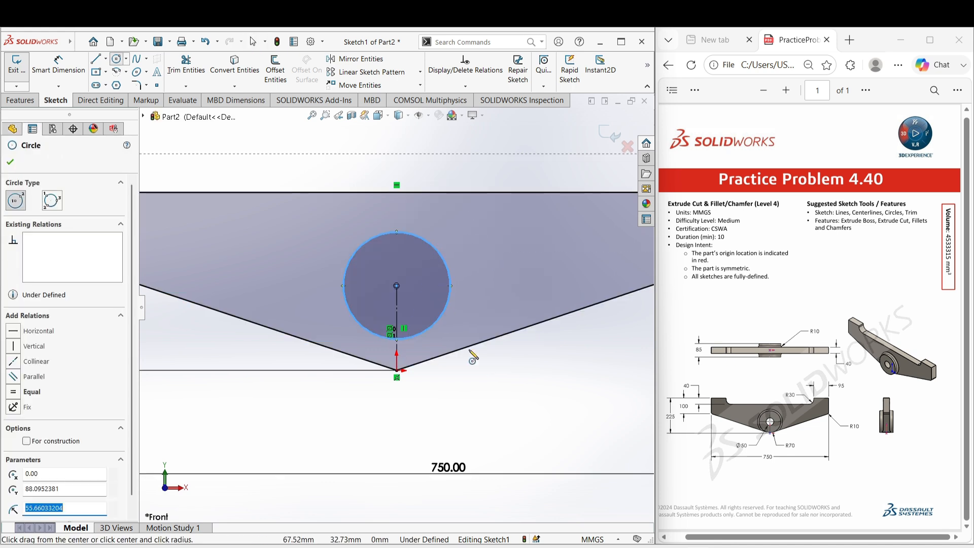
# Dimension the circle's diameter to 140 mm
pyautogui.moveTo(488, 320); pyautogui.dragTo(485, 286, button='right')
pyautogui.click(451, 284)
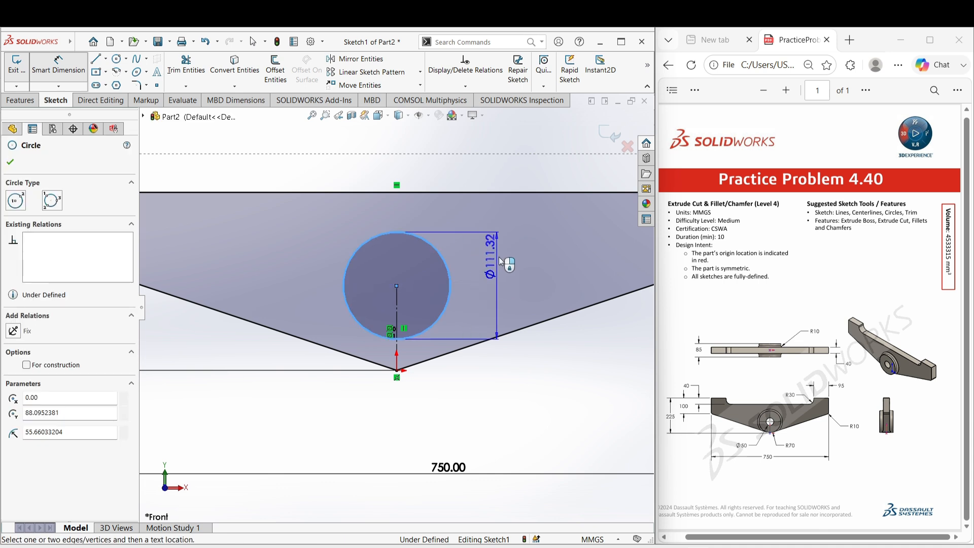
pyautogui.click(499, 257)
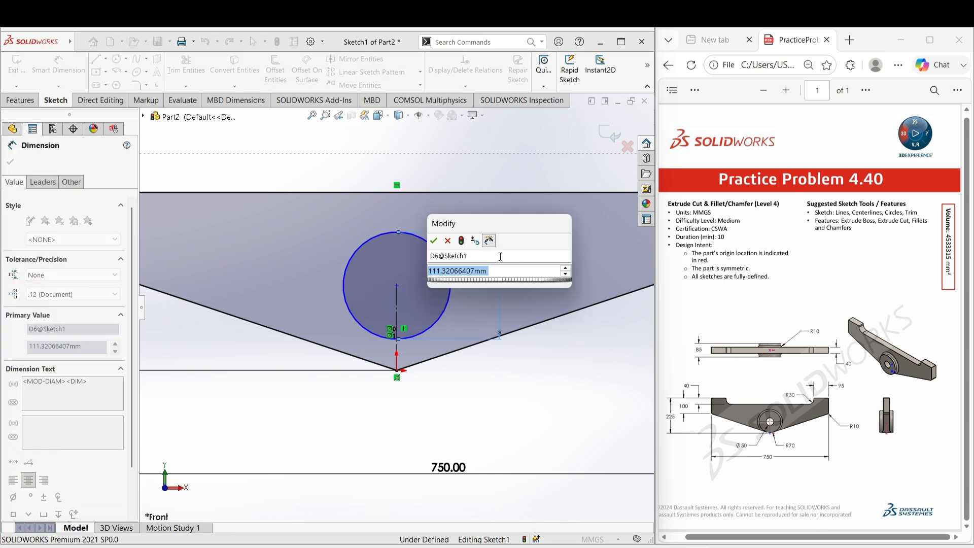
pyautogui.write('7')
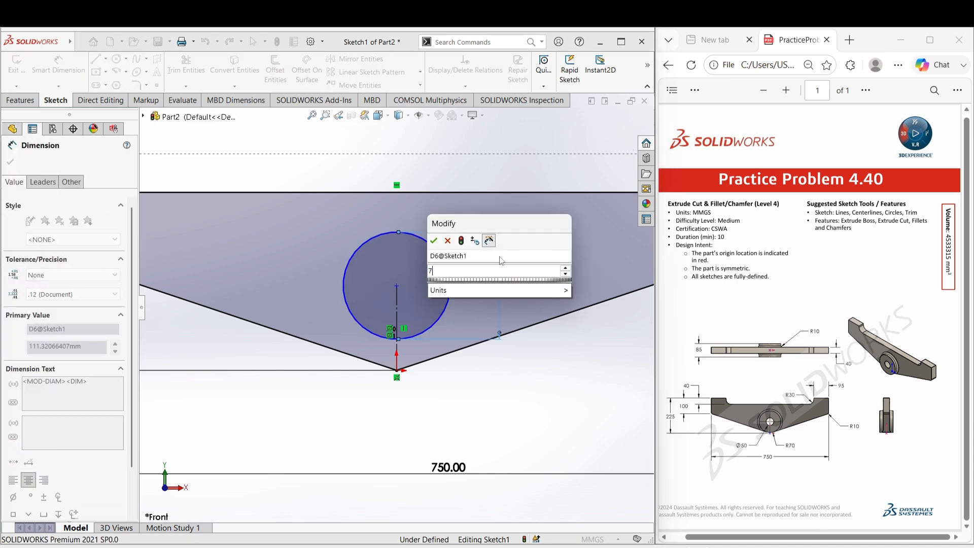
pyautogui.write('0*2')
pyautogui.press('Return')
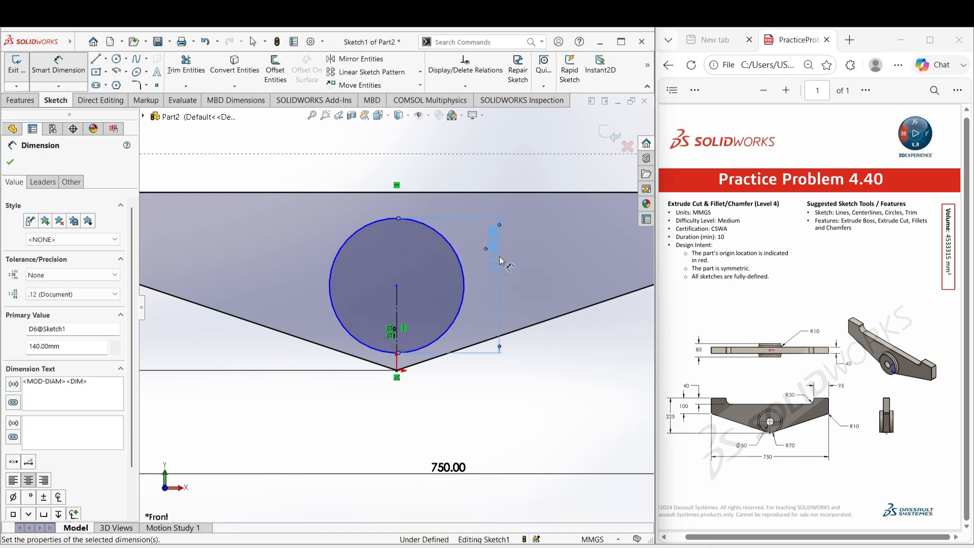
pyautogui.click(553, 384)
pyautogui.rightClick(555, 383)
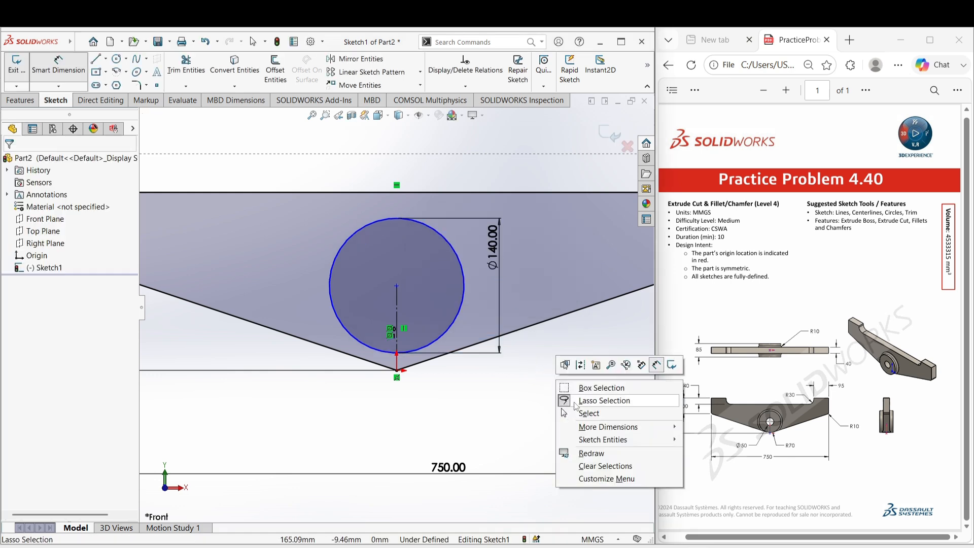
pyautogui.click(578, 412)
# Make the 140 mm circle tangent to the right sloped lower edge of the profile
pyautogui.click(452, 329)
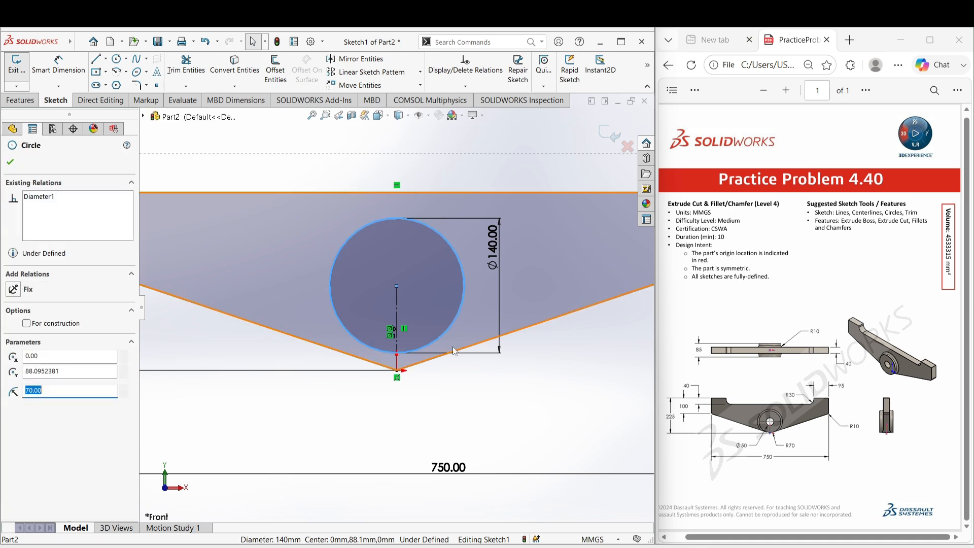
pyautogui.keyDown('ctrl'); pyautogui.click(477, 339); pyautogui.keyUp('ctrl')
pyautogui.click(485, 307)
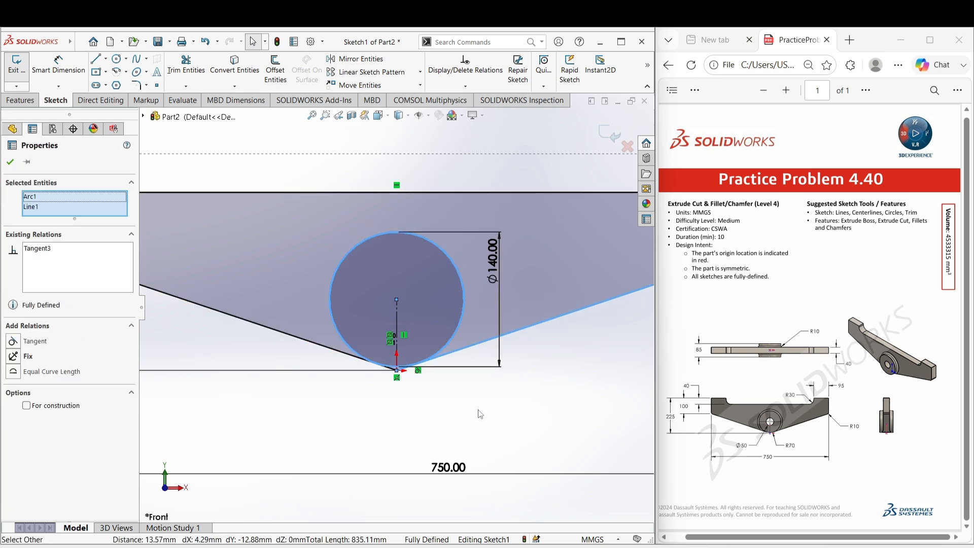
pyautogui.press('Escape')
pyautogui.press('f')
# Sketch a smaller concentric circle about 58 mm in diameter inside the 140 mm circle
pyautogui.moveTo(480, 361); pyautogui.dragTo(460, 345, button='right')
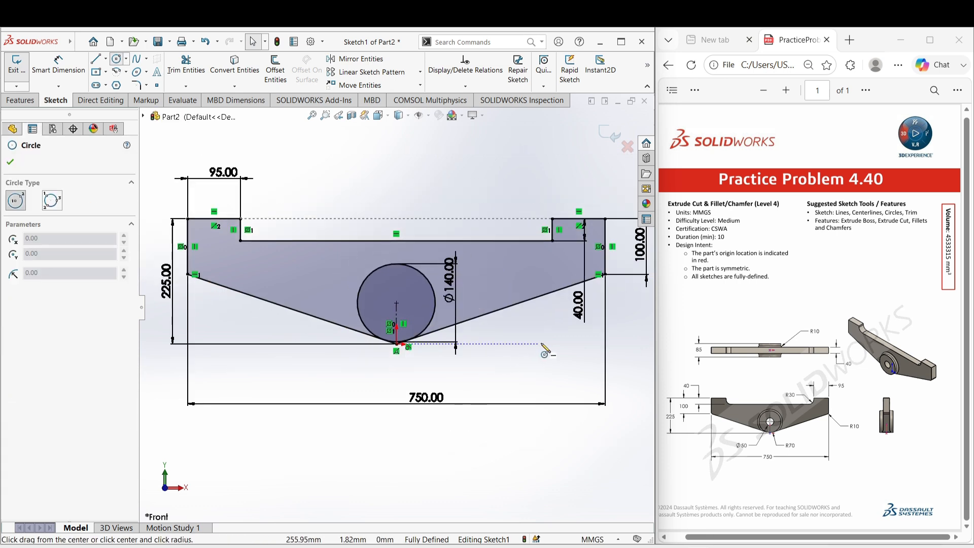
pyautogui.click(397, 303)
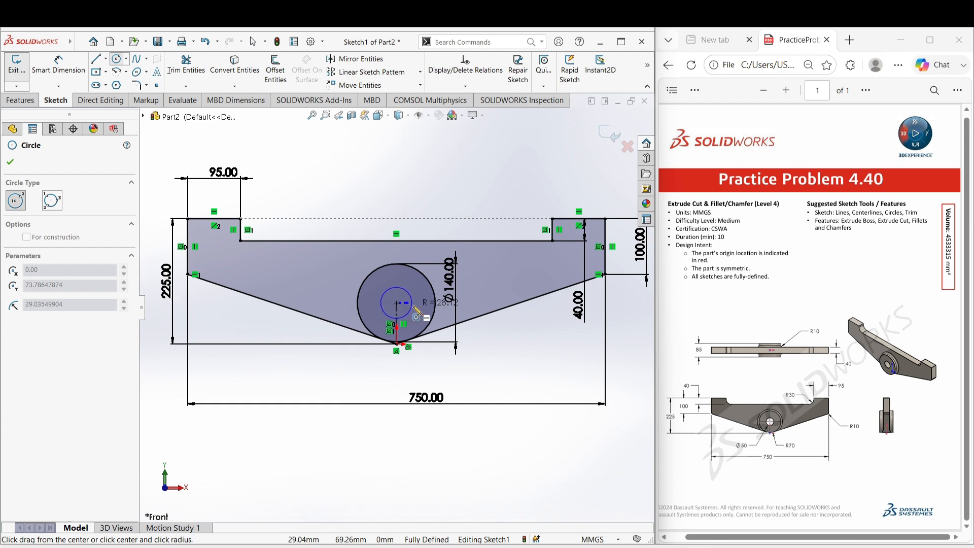
pyautogui.click(409, 315)
# Dimension the inner circle's diameter to 50 mm
pyautogui.moveTo(463, 349); pyautogui.dragTo(461, 325, button='right')
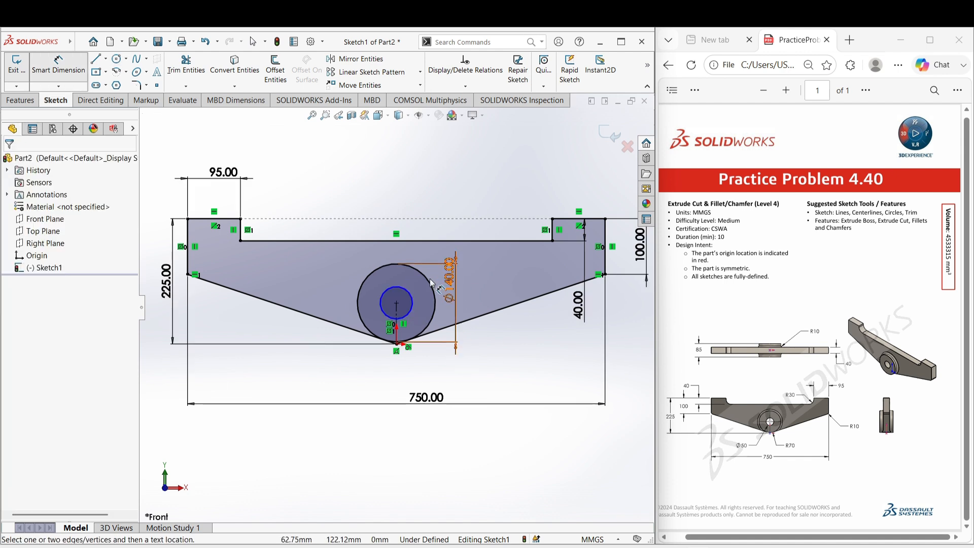
pyautogui.click(412, 303)
pyautogui.click(506, 344)
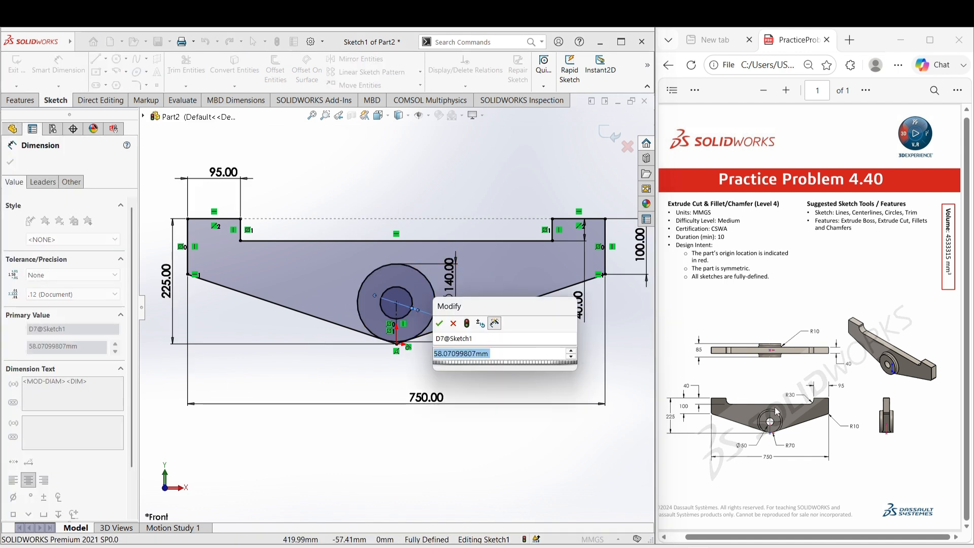
pyautogui.write('50')
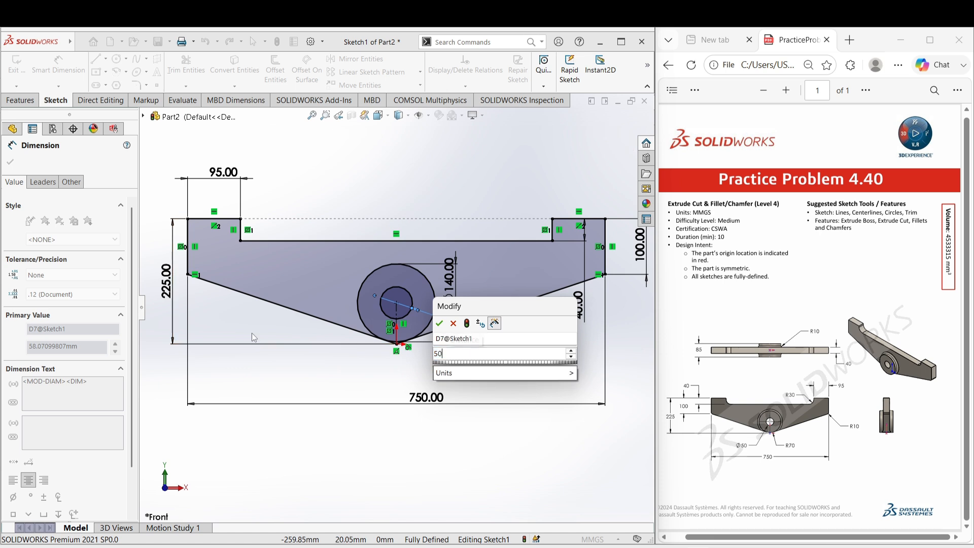
pyautogui.press('Return')
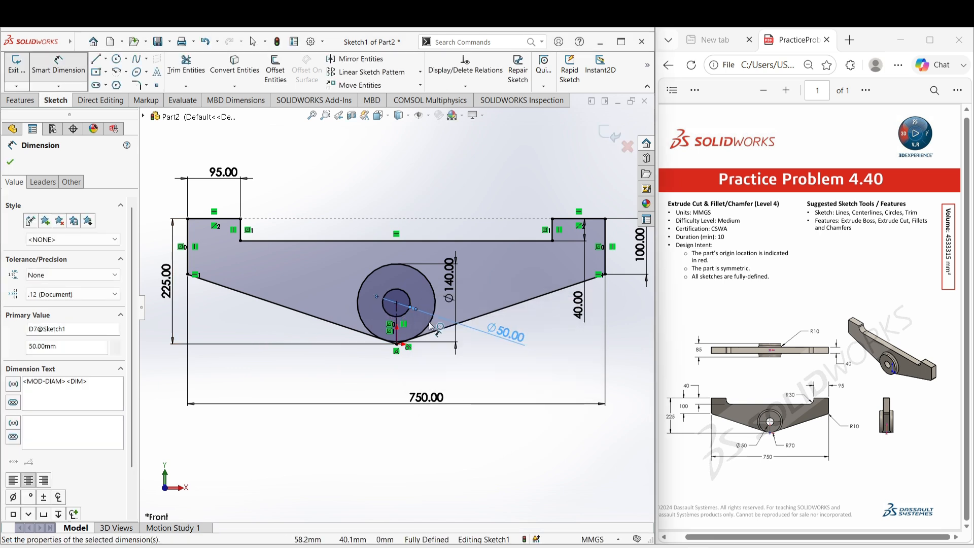
pyautogui.scroll(4, 430, 326)
pyautogui.rightClick(380, 421)
pyautogui.click(412, 457)
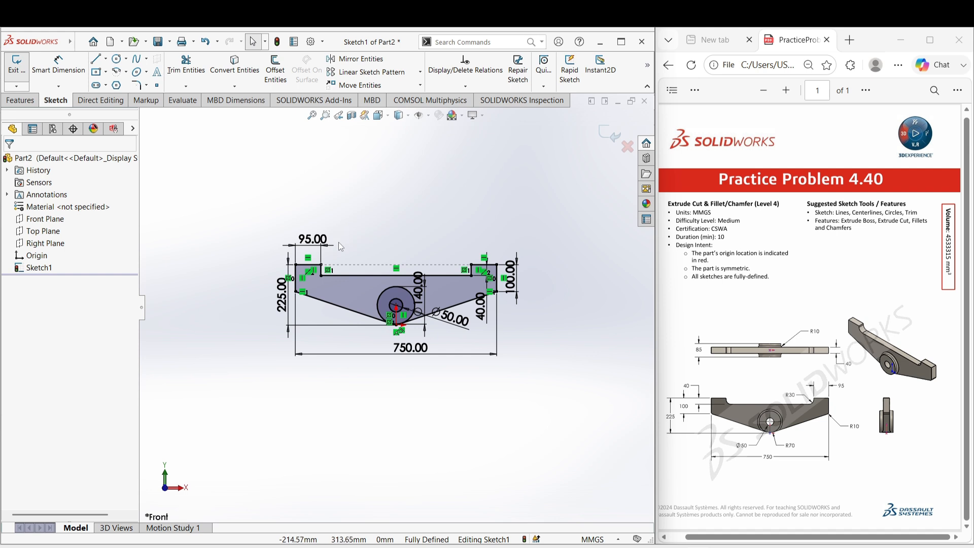
# Add 30 mm sketch fillets to the two inner bottom corners of the top notch
pyautogui.scroll(-4, 332, 270)
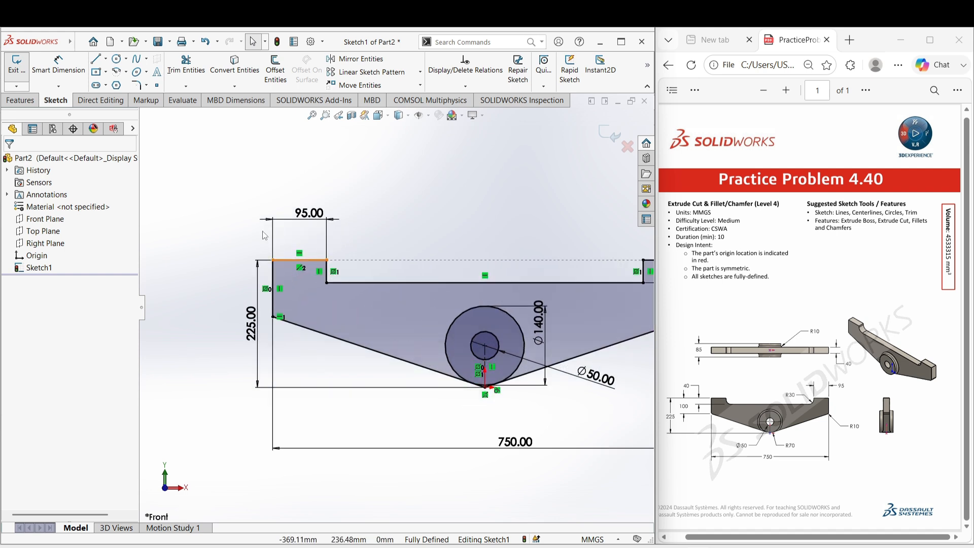
pyautogui.click(136, 85)
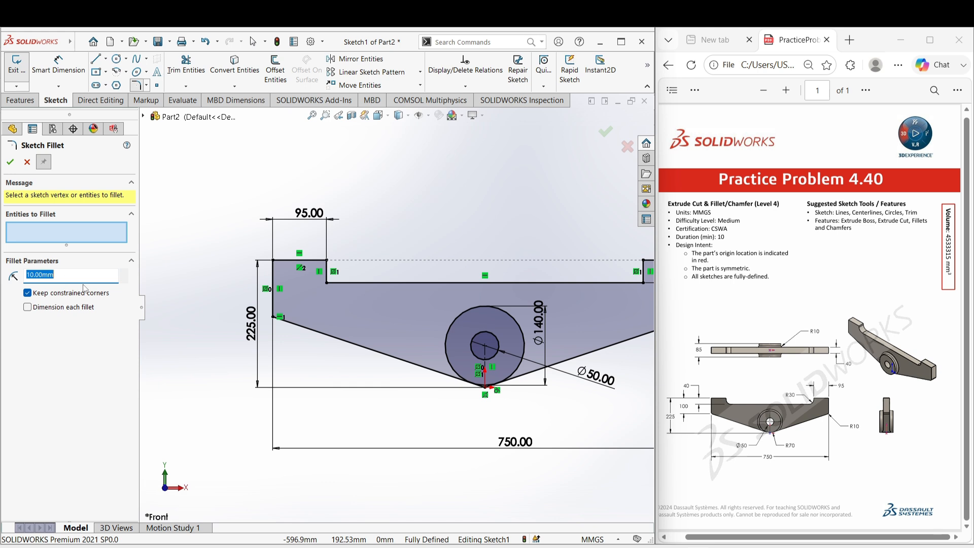
pyautogui.write('30')
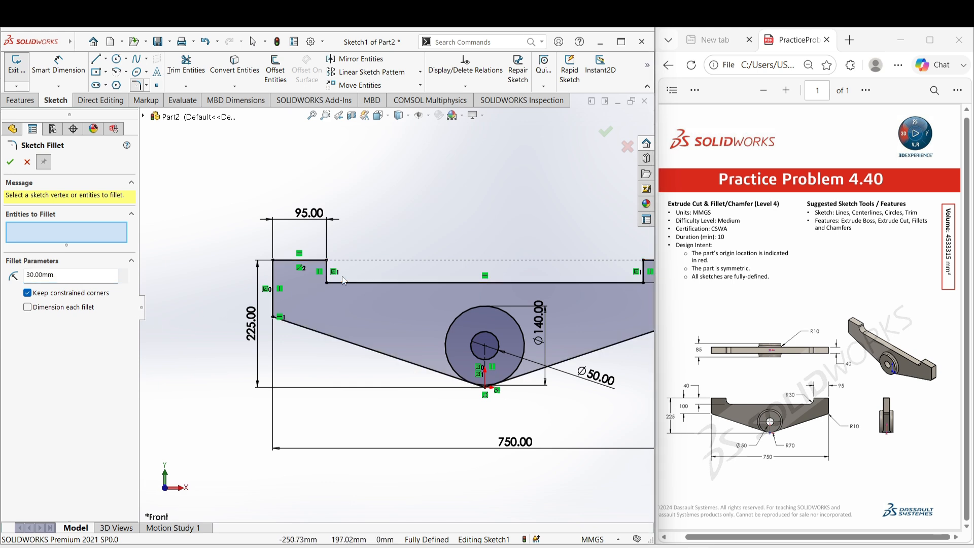
pyautogui.click(327, 287)
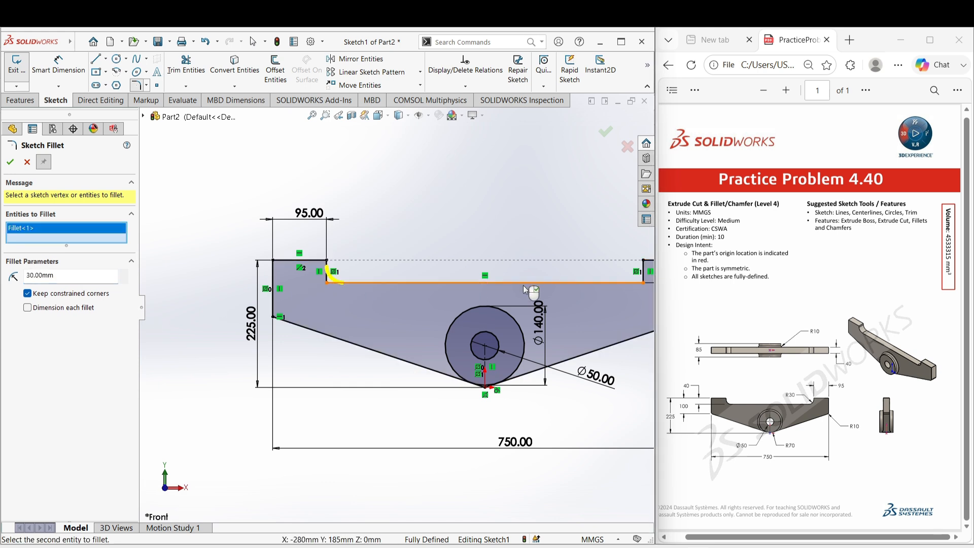
pyautogui.scroll(1, 523, 286)
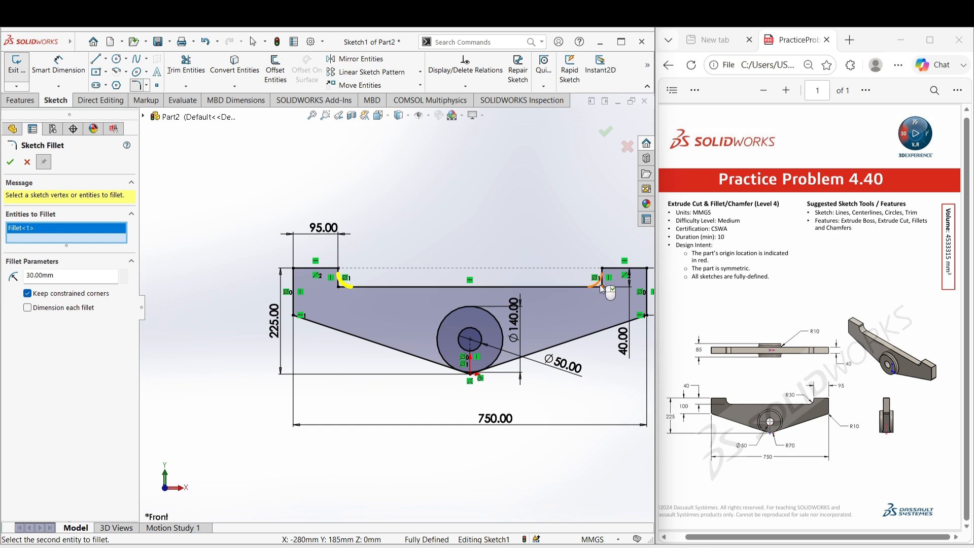
pyautogui.click(602, 285)
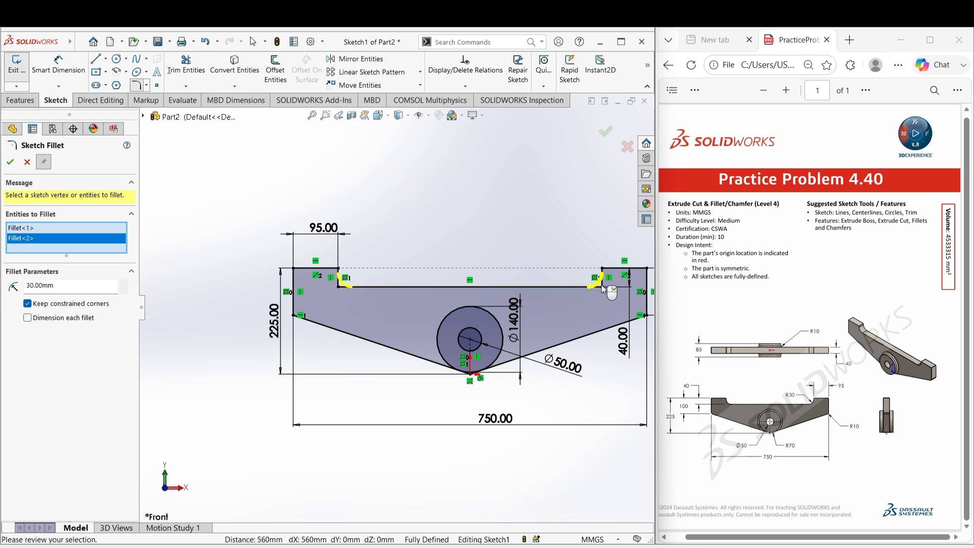
pyautogui.click(10, 163)
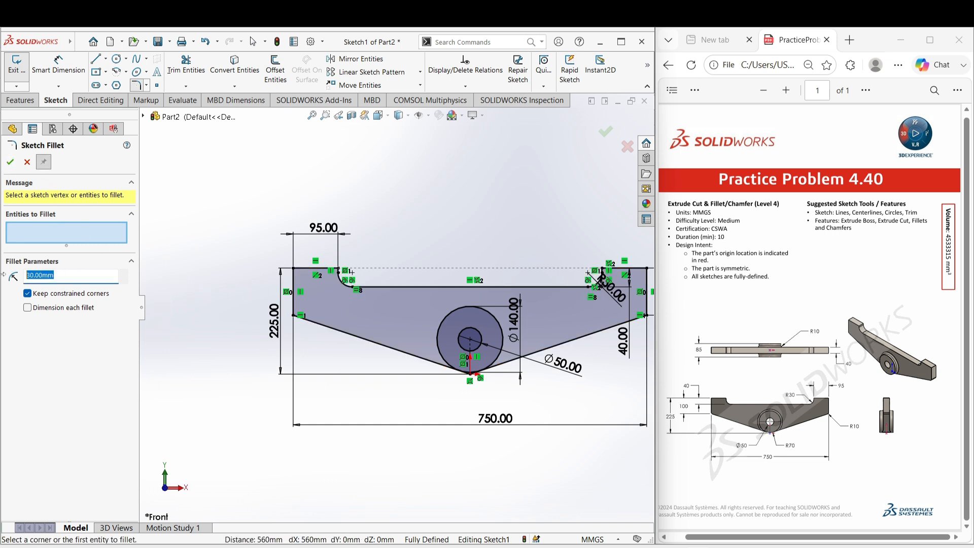
# Add 10 mm sketch fillets to the two outer corners where the vertical sides meet the sloped lower edges
pyautogui.click(301, 318)
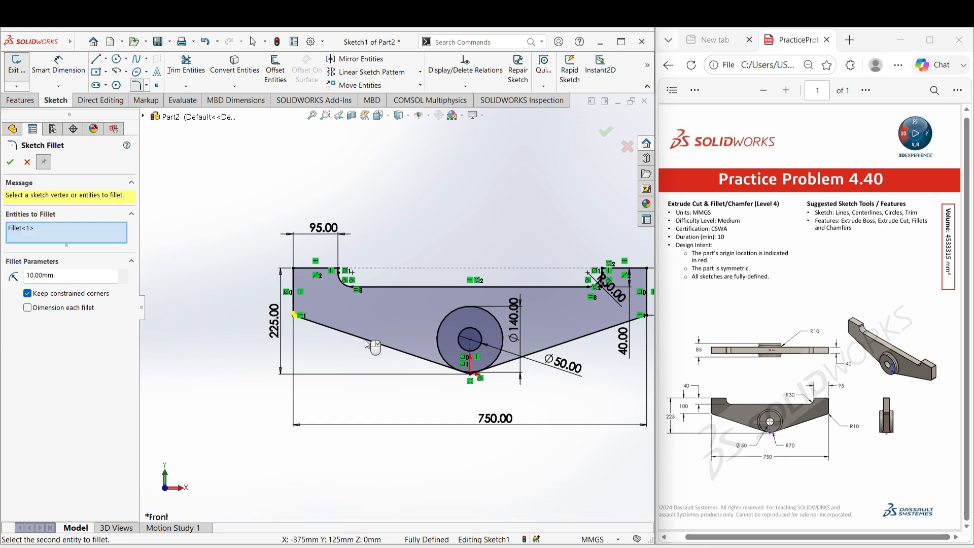
pyautogui.scroll(3, 396, 307)
pyautogui.scroll(-5, 482, 329)
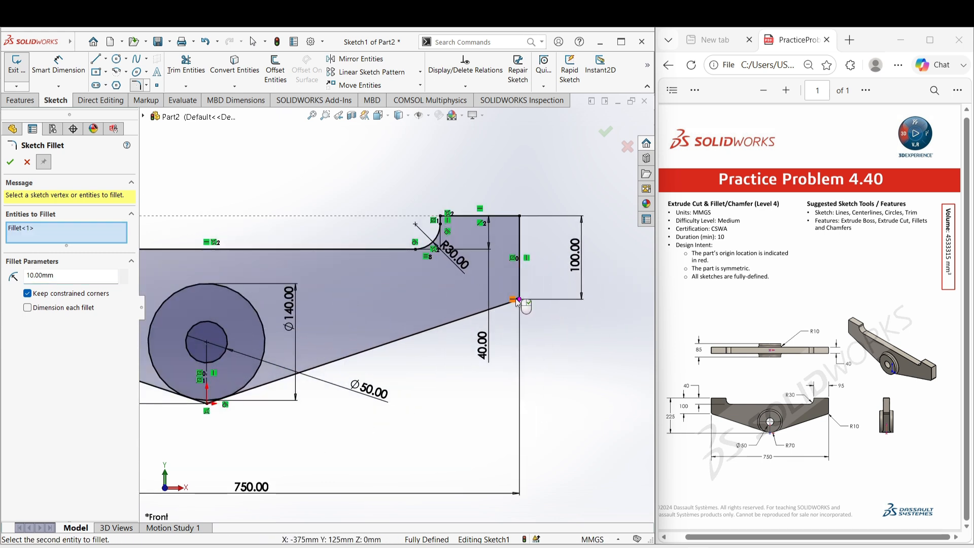
pyautogui.click(519, 300)
pyautogui.scroll(3, 401, 310)
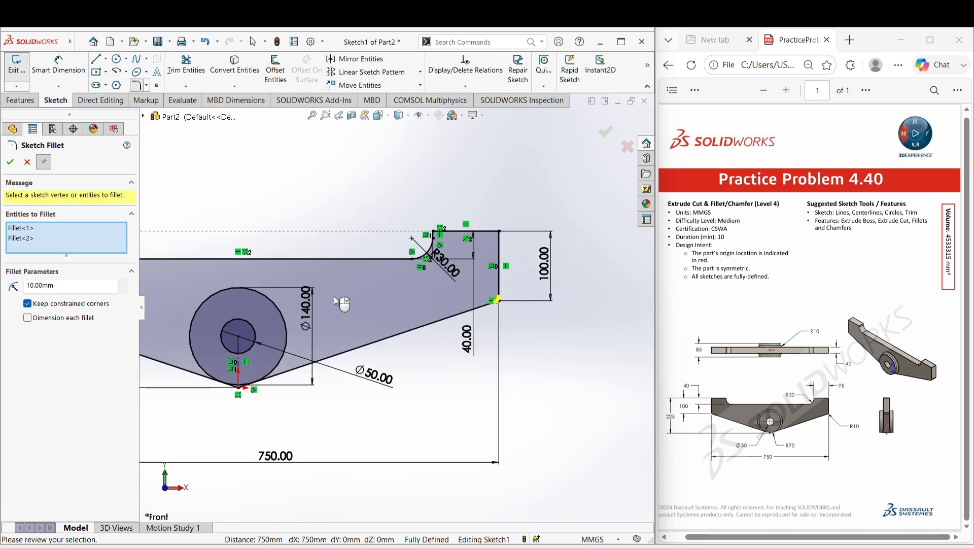
pyautogui.press('Return')
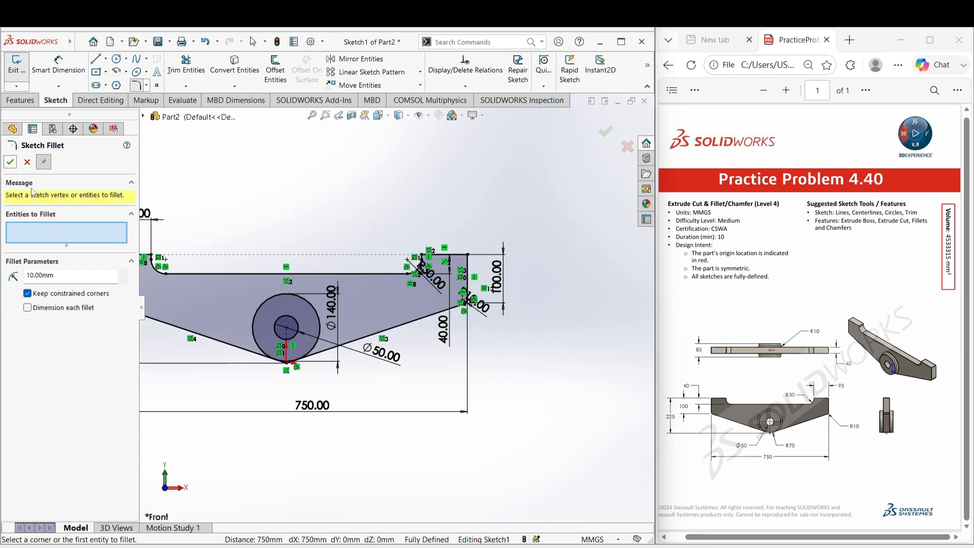
pyautogui.click(10, 162)
pyautogui.scroll(3, 384, 313)
# Extrude the ring region between the 140 mm and 50 mm circles 85 mm using the Mid Plane end condition
pyautogui.click(20, 100)
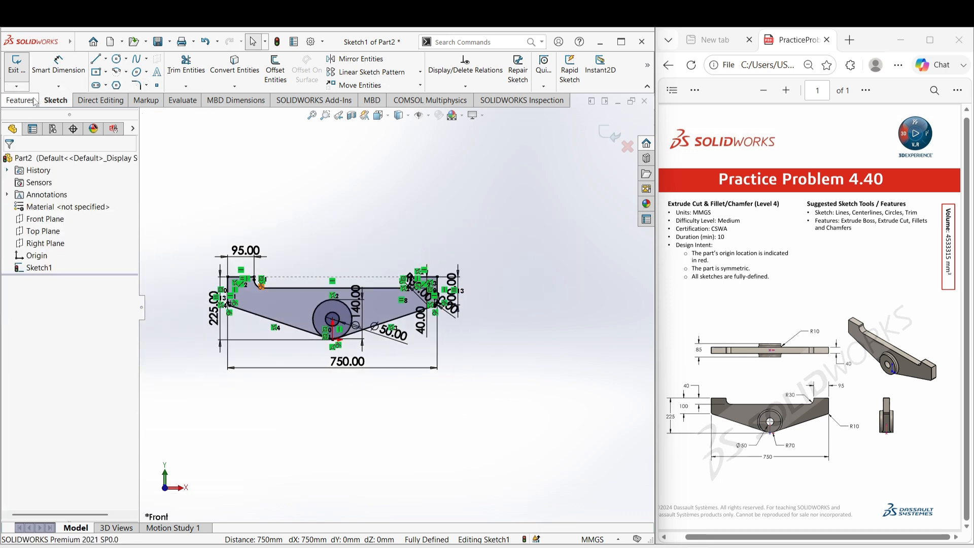
pyautogui.click(21, 72)
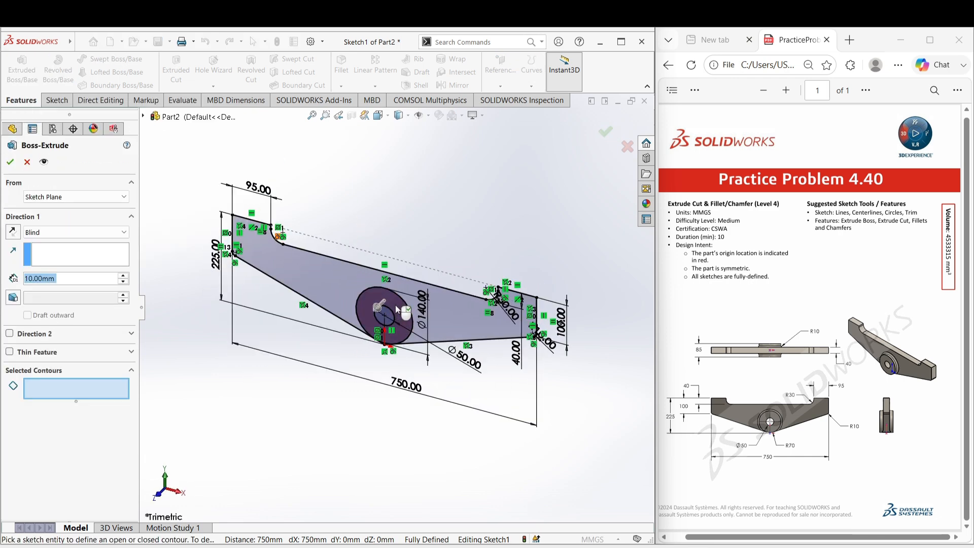
pyautogui.click(399, 308)
pyautogui.click(82, 233)
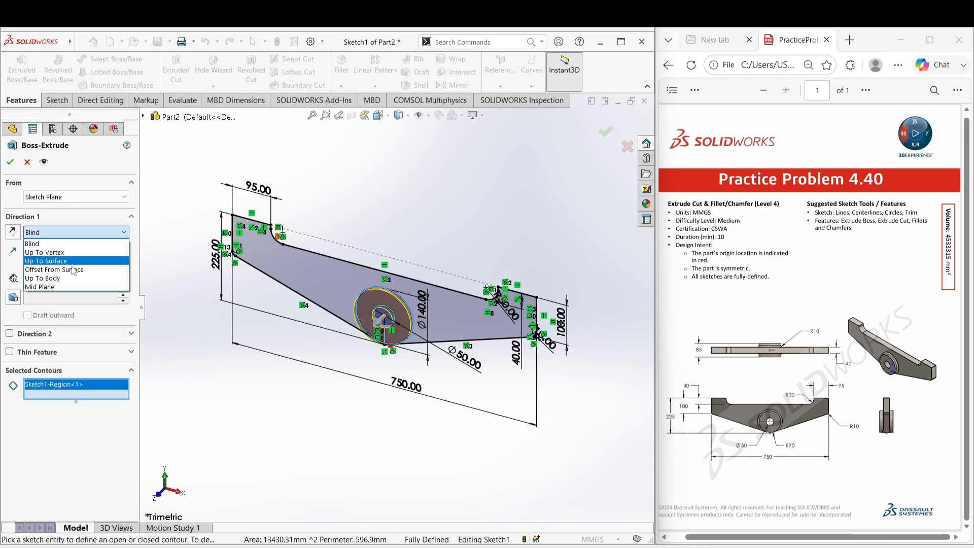
pyautogui.click(69, 285)
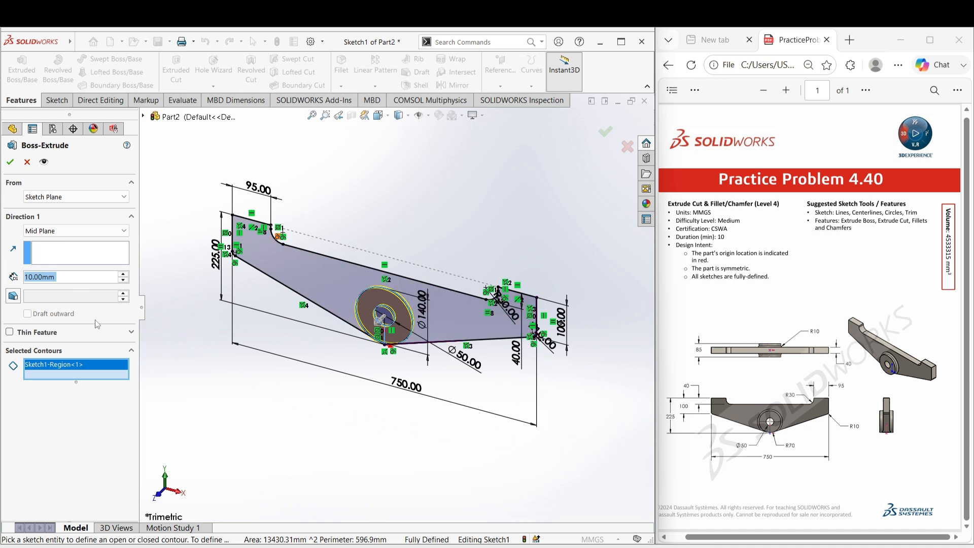
pyautogui.write('85')
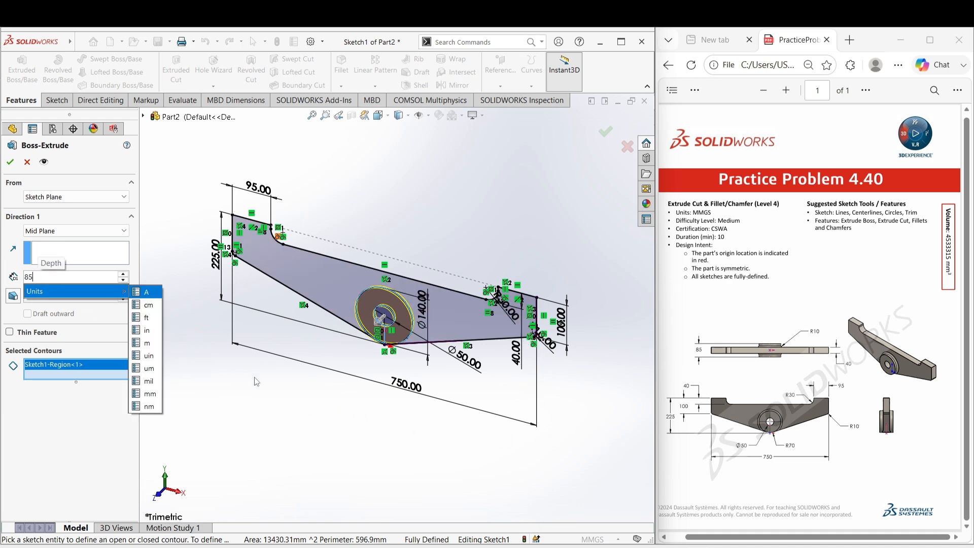
pyautogui.press('Return')
pyautogui.click(10, 162)
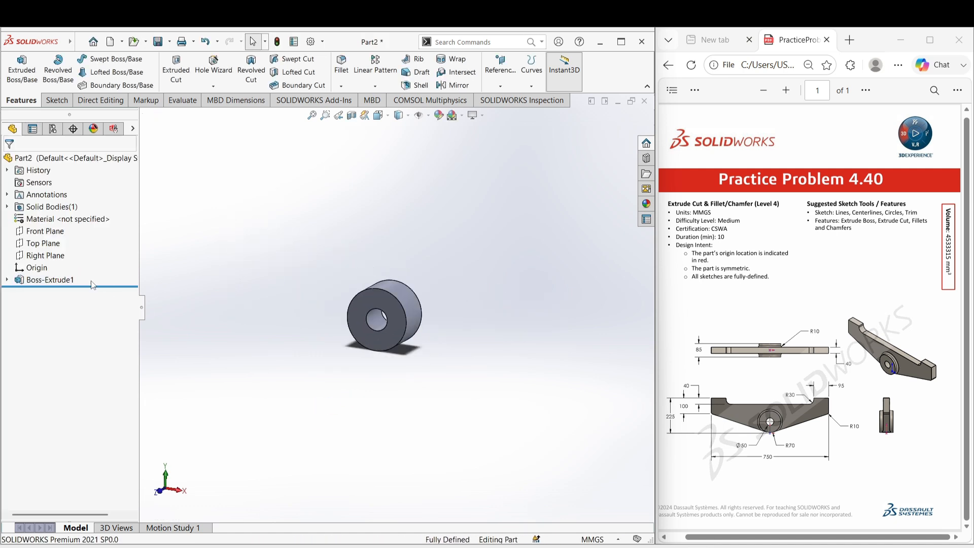
# Reuse the hub's sketch to extrude the bracket body profile 40 mm with Mid Plane, merging it with the hub
pyautogui.click(7, 279)
pyautogui.click(46, 292)
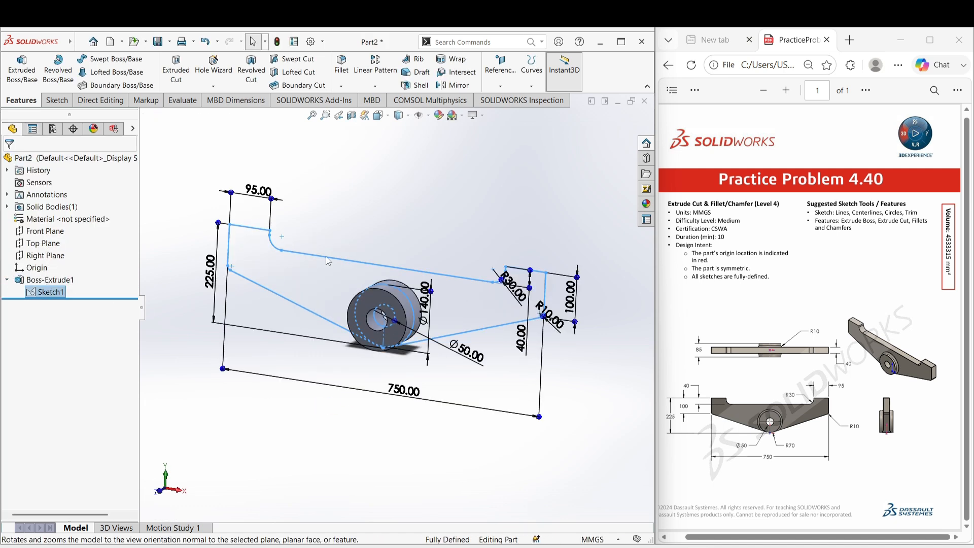
pyautogui.click(22, 66)
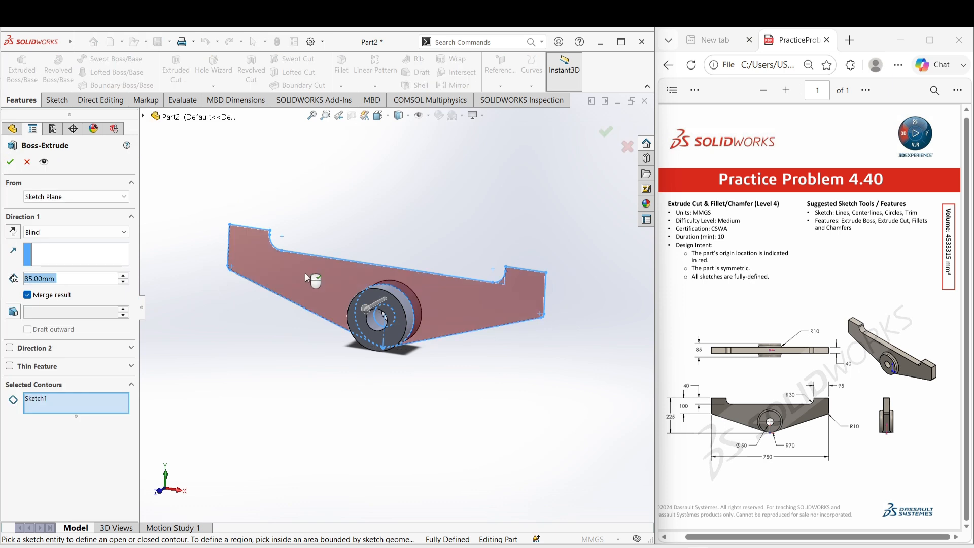
pyautogui.click(69, 232)
pyautogui.click(60, 298)
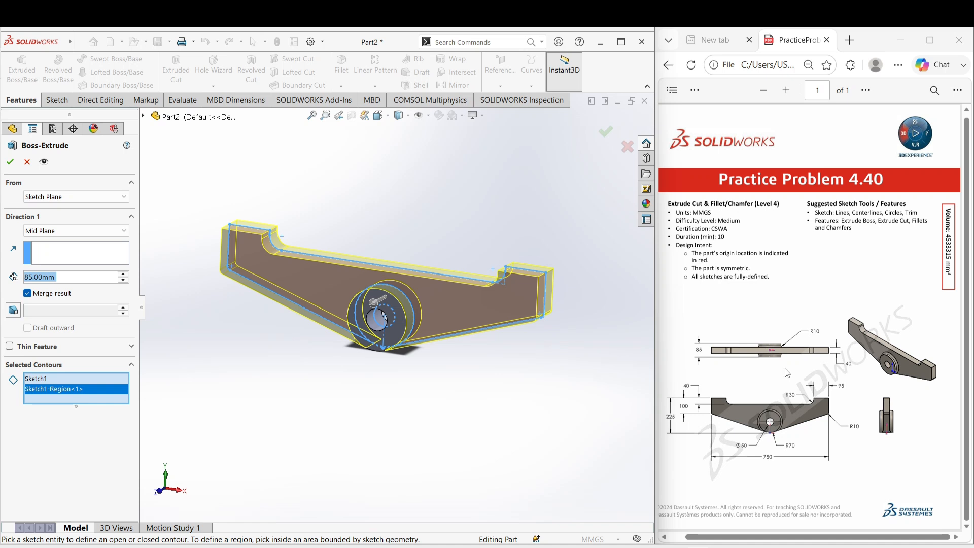
pyautogui.write('0')
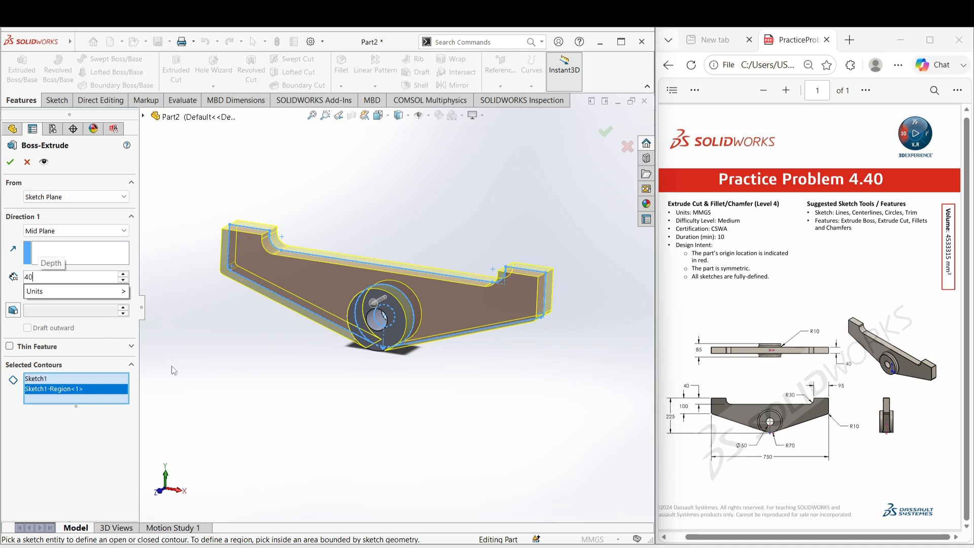
pyautogui.press('Return')
pyautogui.moveTo(325, 391); pyautogui.dragTo(215, 376, button='middle')
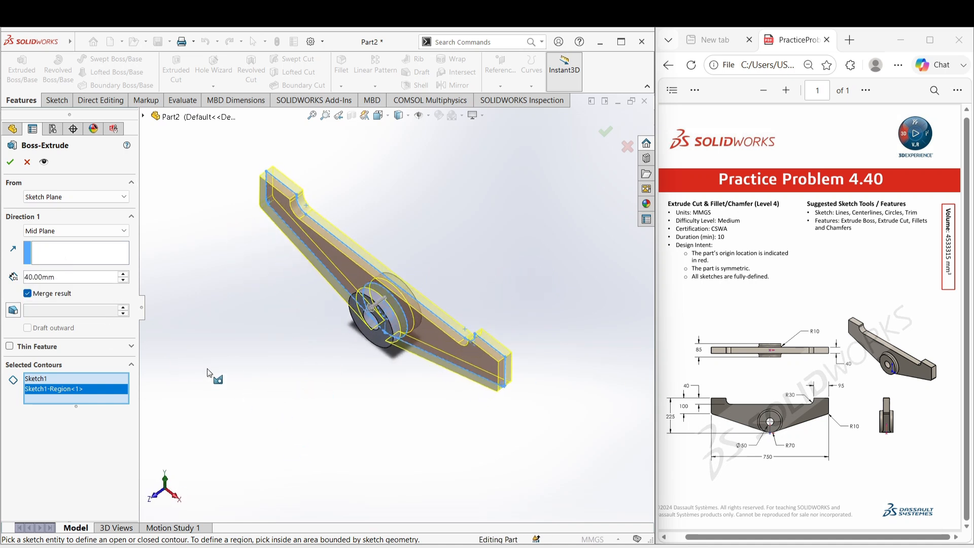
pyautogui.click(10, 161)
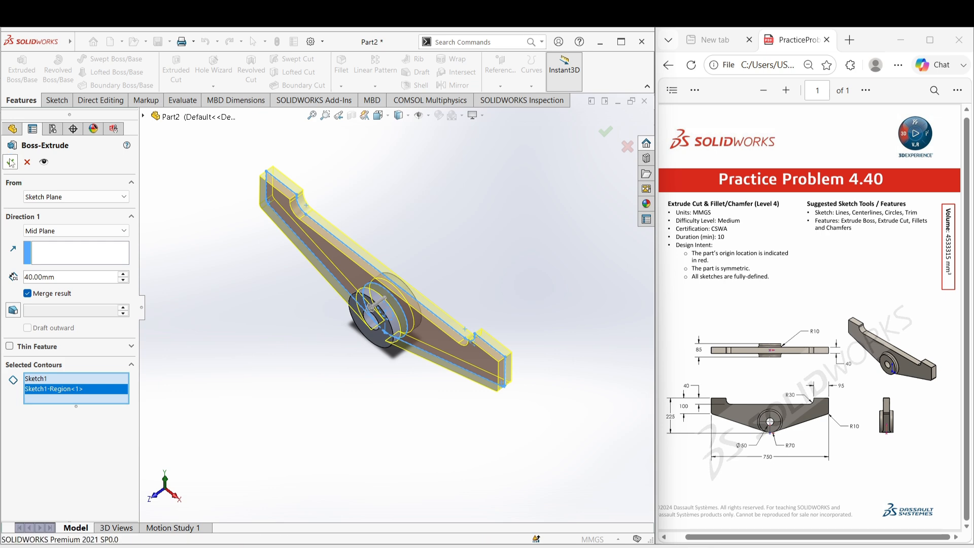
# Add 10 mm fillets to the circular edges where the hub meets the front and back faces of the bracket
pyautogui.moveTo(273, 352); pyautogui.dragTo(330, 239, button='middle')
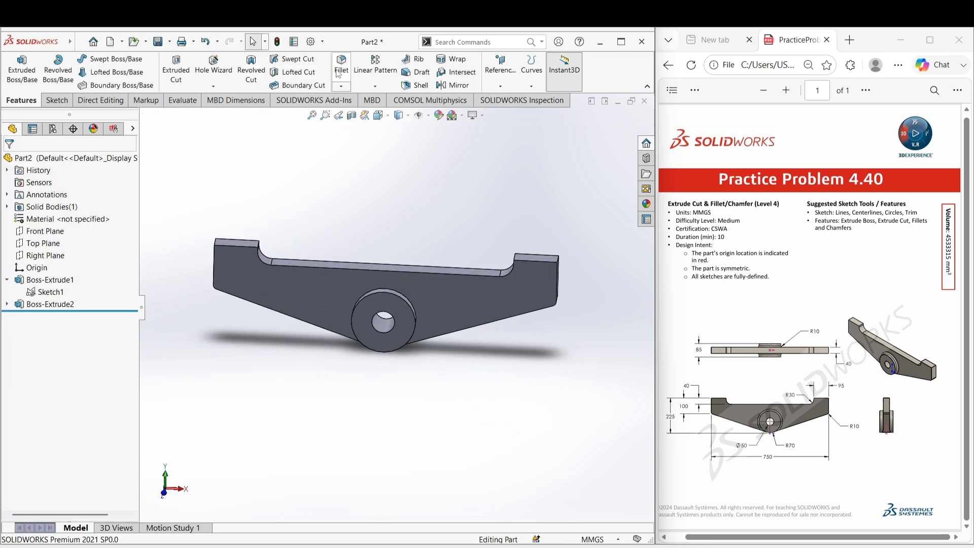
pyautogui.scroll(-1, 354, 287)
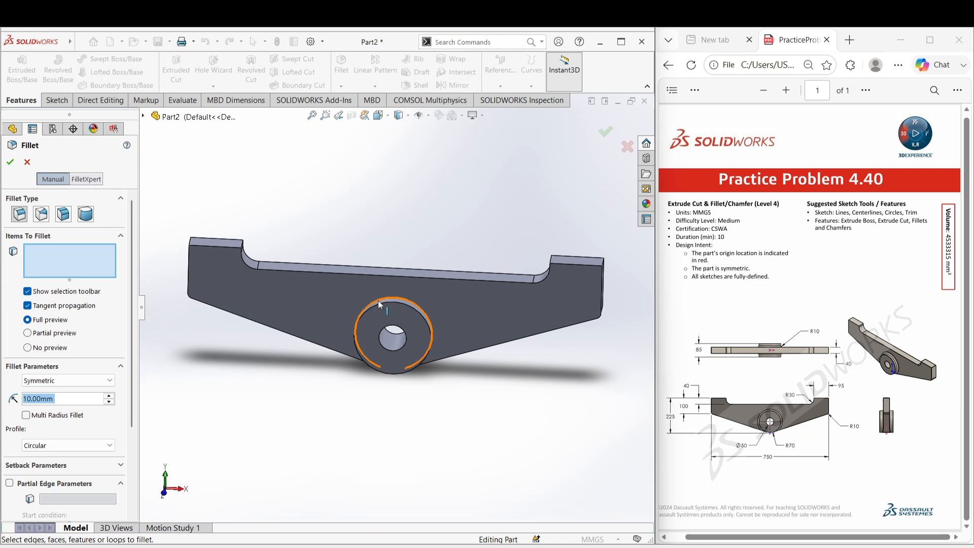
pyautogui.click(379, 300)
pyautogui.moveTo(418, 345); pyautogui.dragTo(386, 316, button='middle')
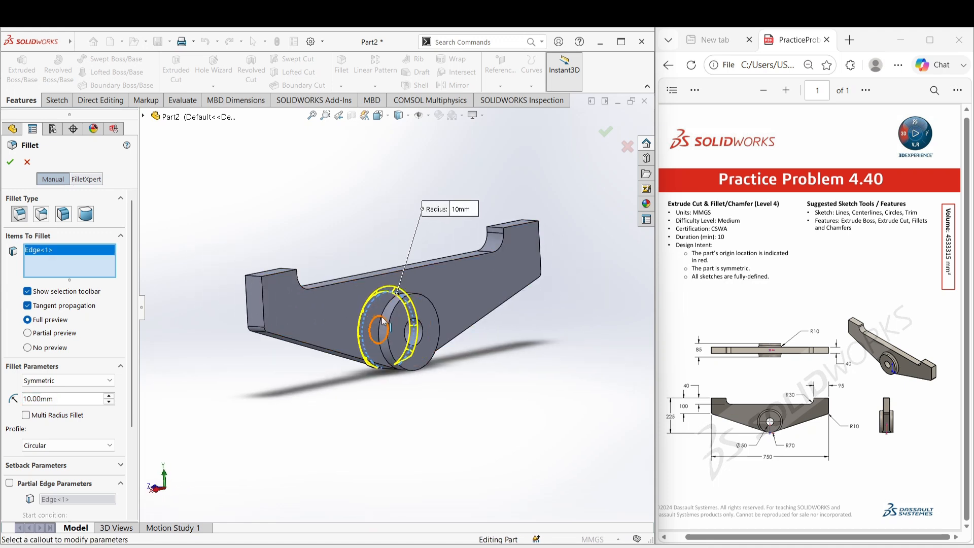
pyautogui.click(386, 317)
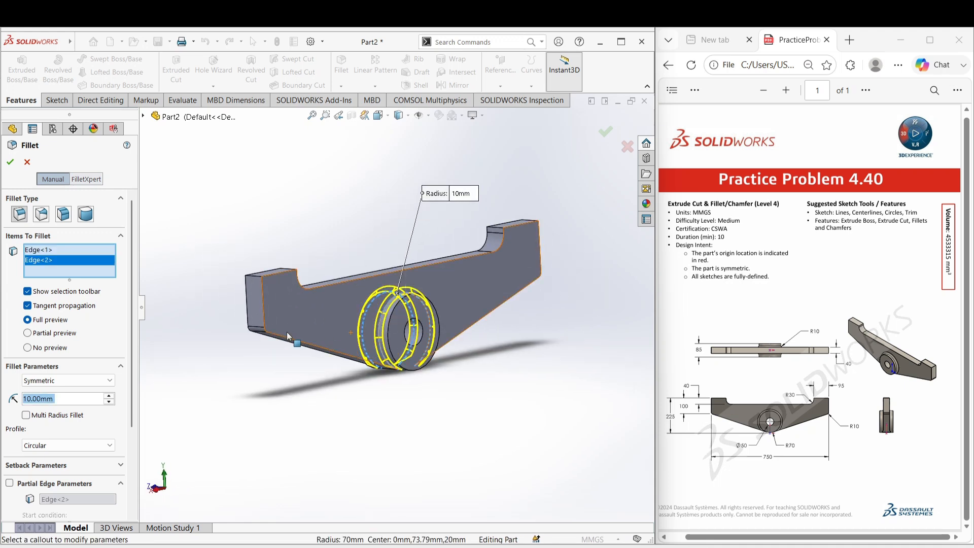
pyautogui.click(11, 163)
pyautogui.click(221, 330)
pyautogui.moveTo(220, 330); pyautogui.dragTo(352, 373, button='middle')
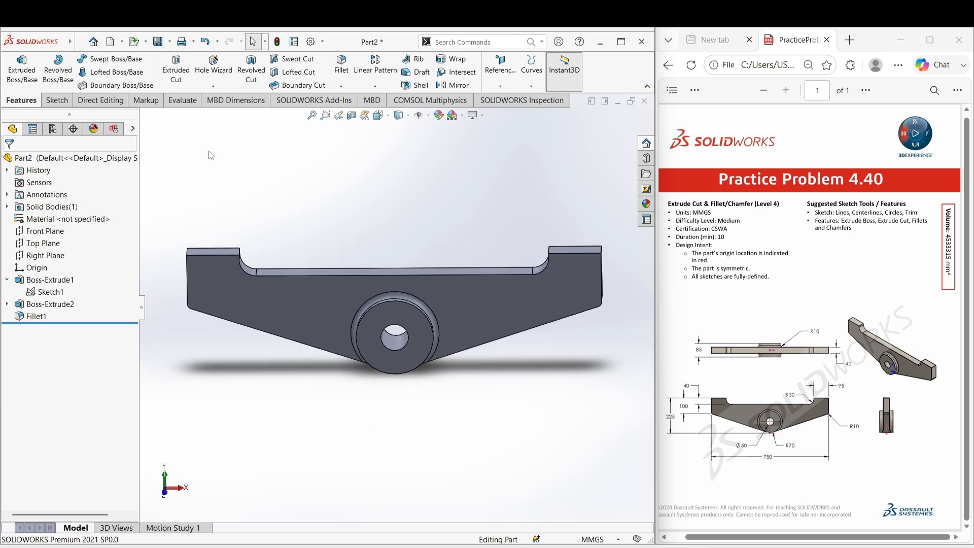
# Check the part's volume in Mass Properties against the volume on the problem sheet, and set the view to isometric
pyautogui.click(183, 100)
pyautogui.click(173, 66)
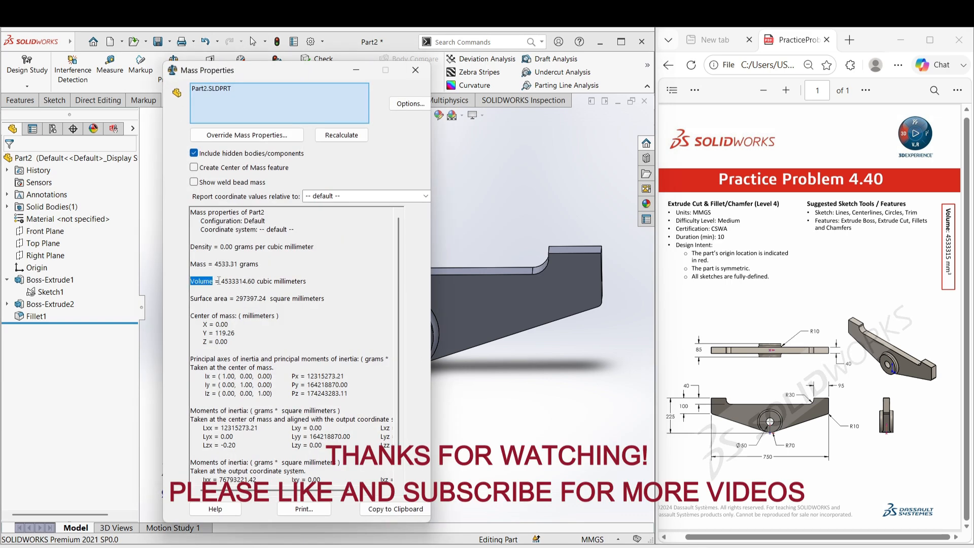
pyautogui.moveTo(219, 281); pyautogui.dragTo(271, 282)
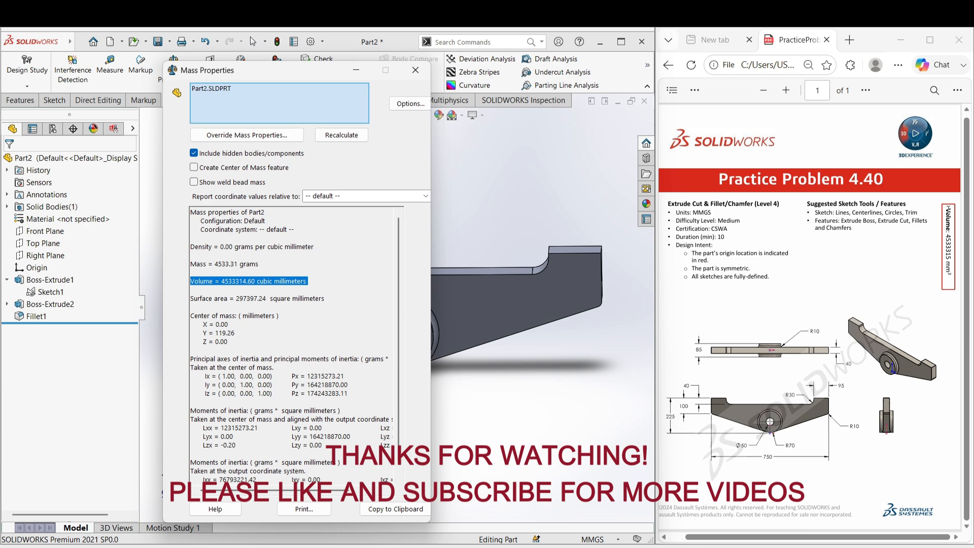
pyautogui.moveTo(948, 207); pyautogui.dragTo(949, 239)
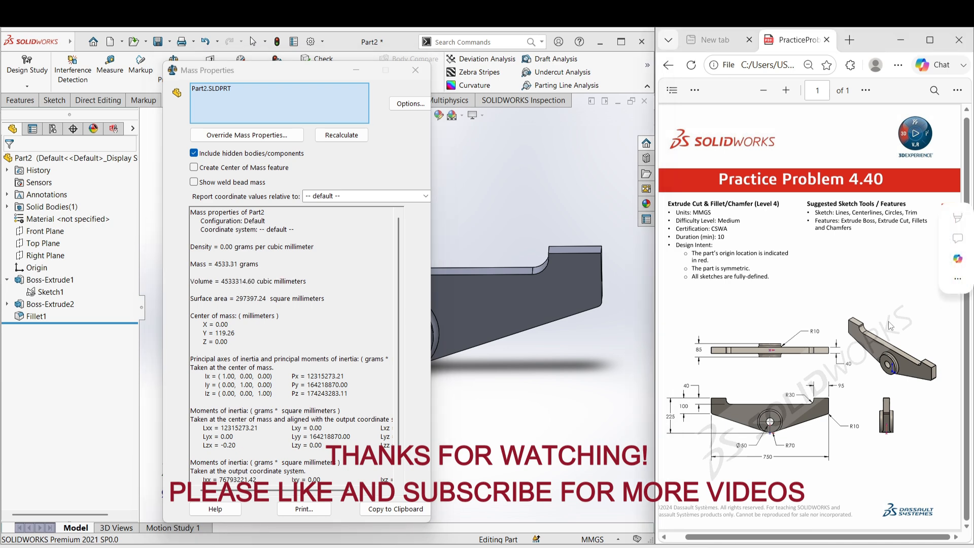
pyautogui.click(544, 345)
pyautogui.click(416, 73)
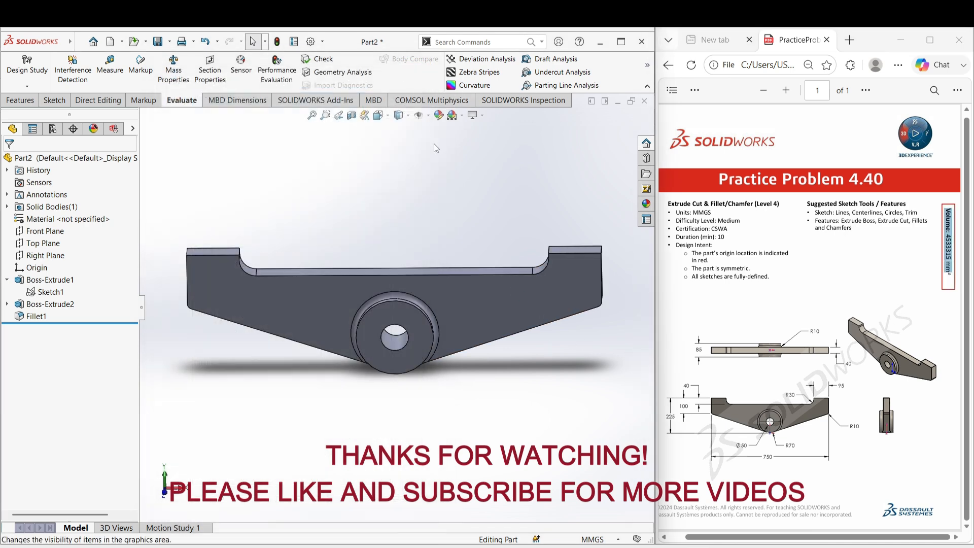
pyautogui.press('space')
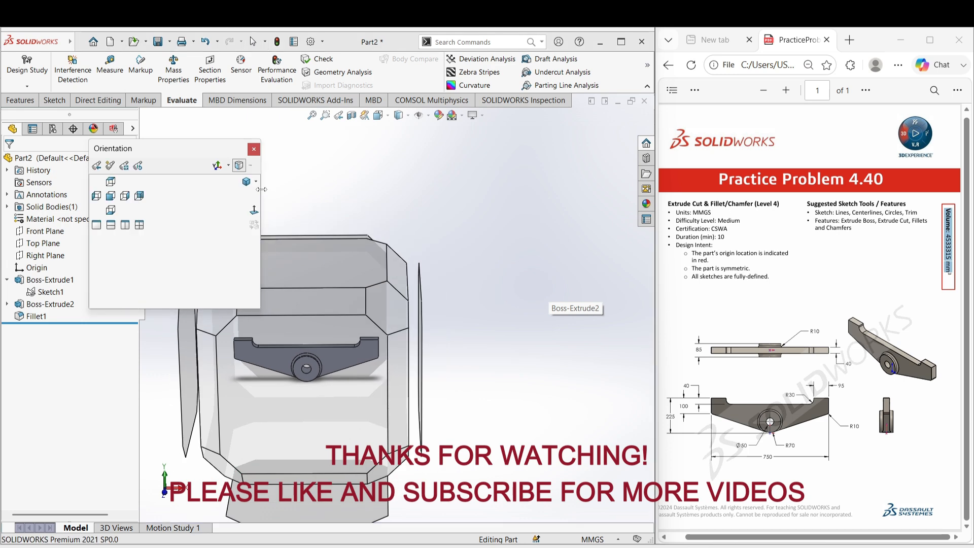
pyautogui.click(246, 183)
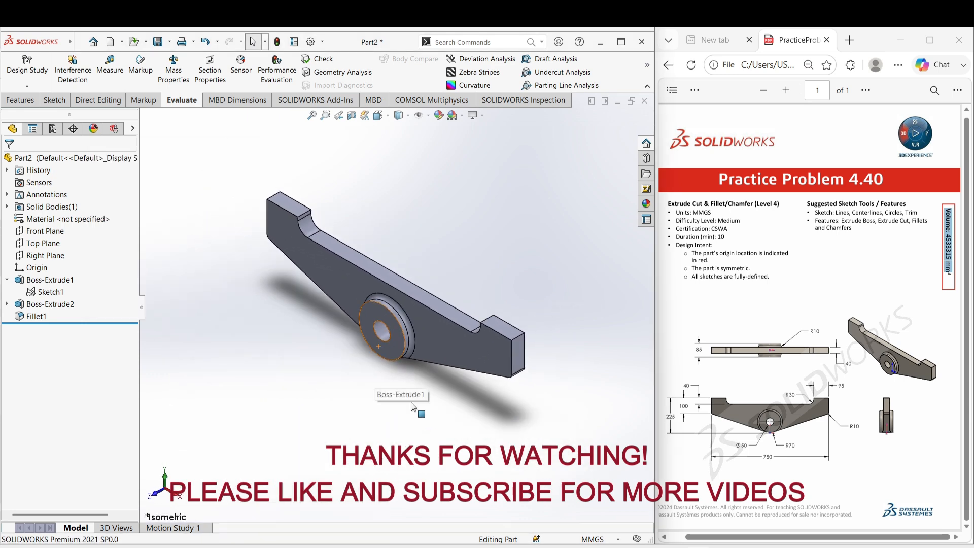